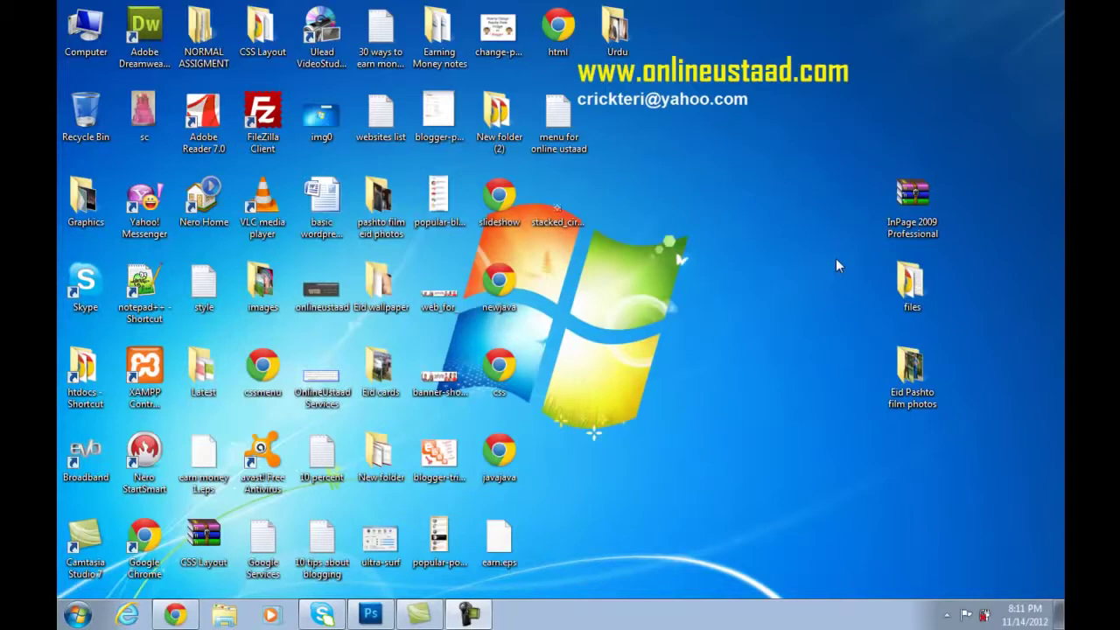
# - Switch to Adobe Photoshop
pyautogui.click(370, 614)
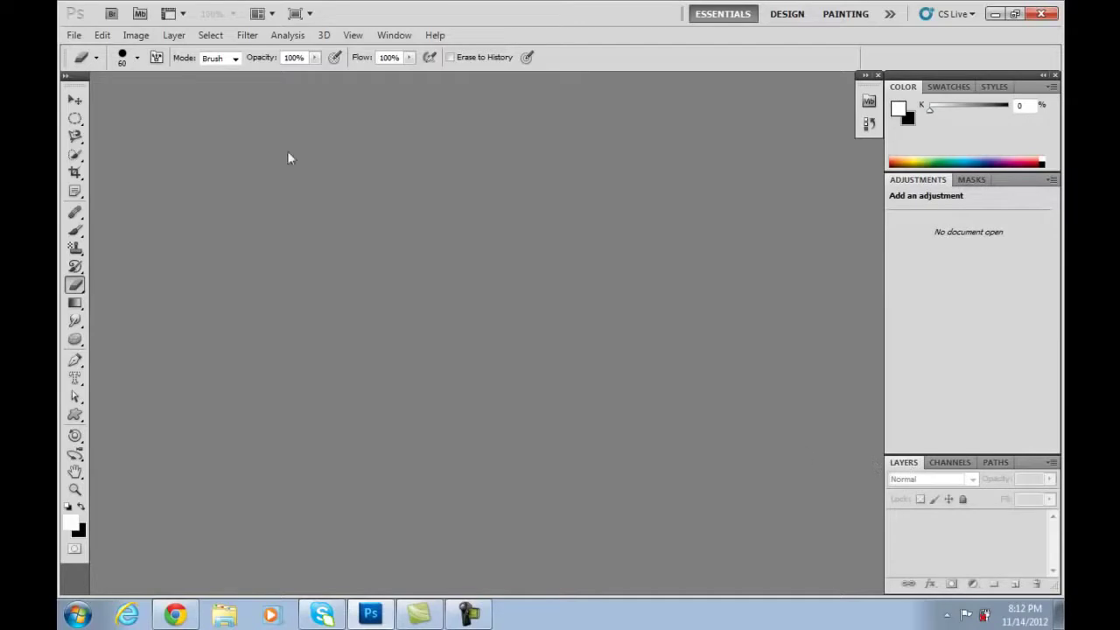
pyautogui.click(184, 35)
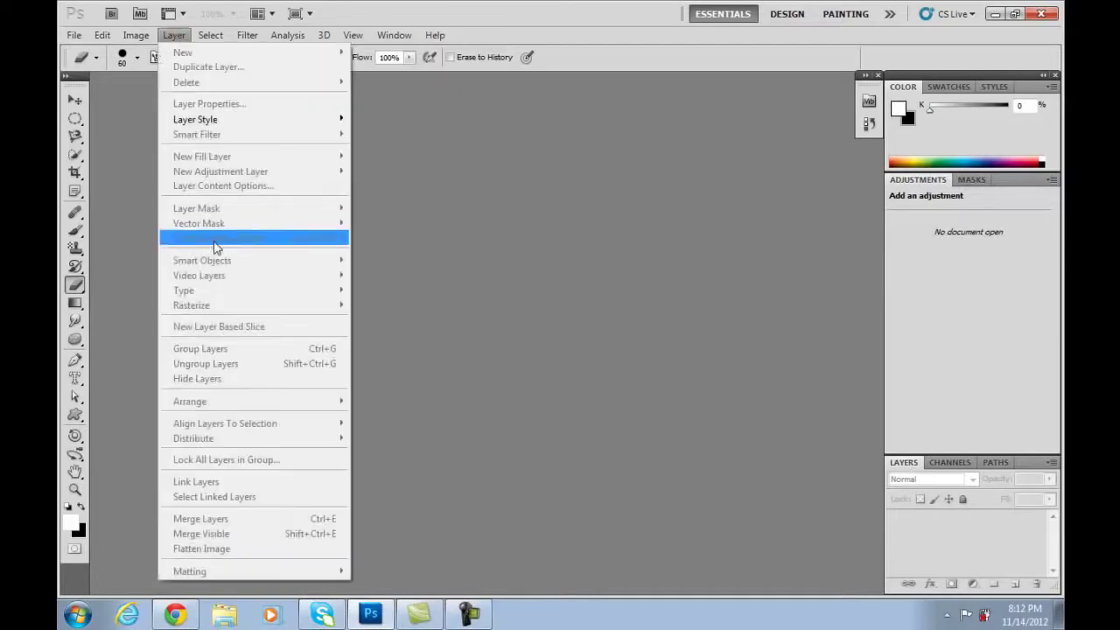
pyautogui.moveTo(324, 35)
pyautogui.click(459, 7)
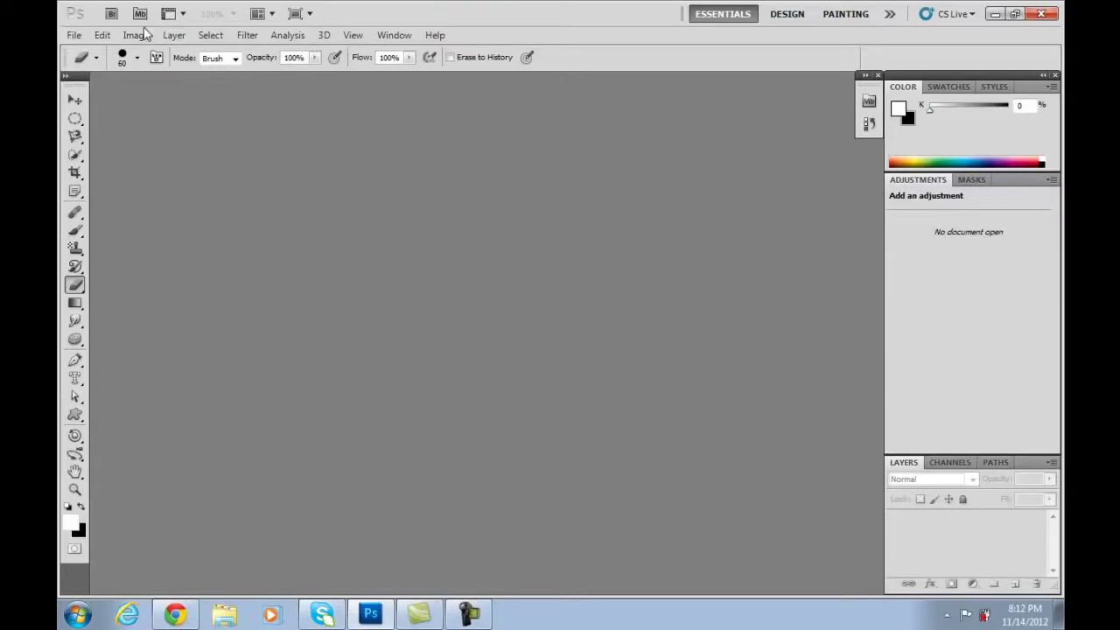
# - Start a new document using the Web preset at 1024 x 768 pixels
pyautogui.click(75, 39)
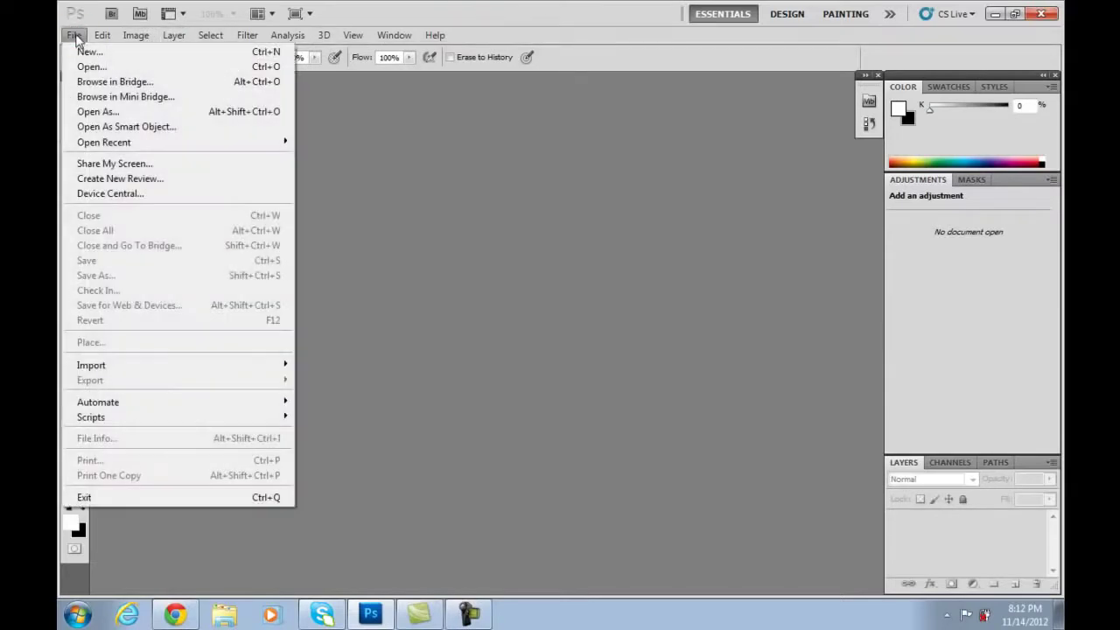
pyautogui.click(81, 54)
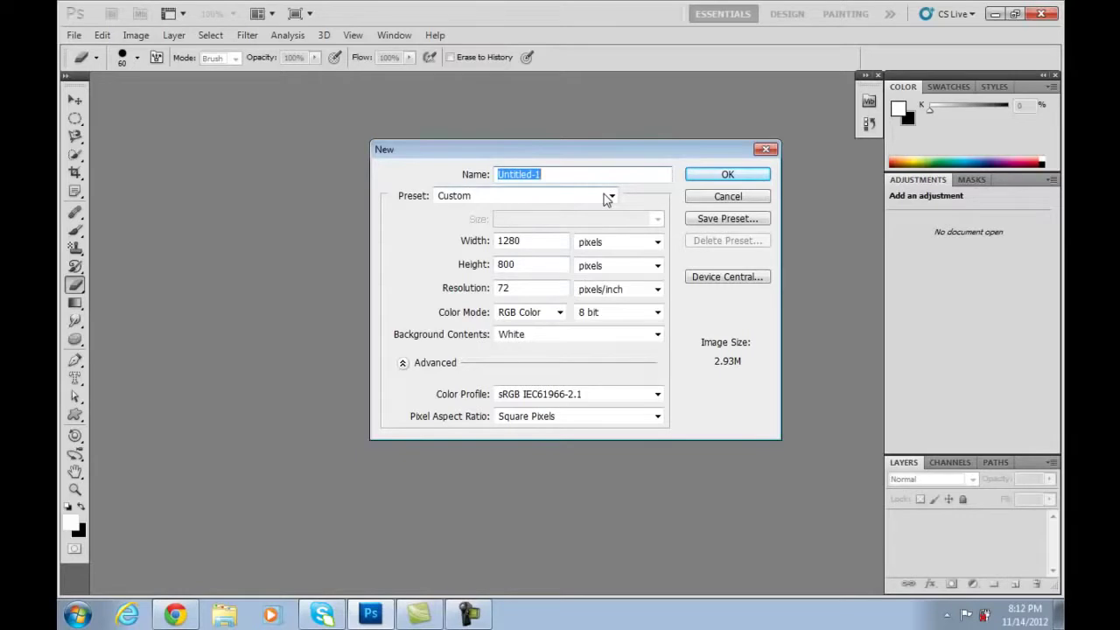
pyautogui.click(525, 288)
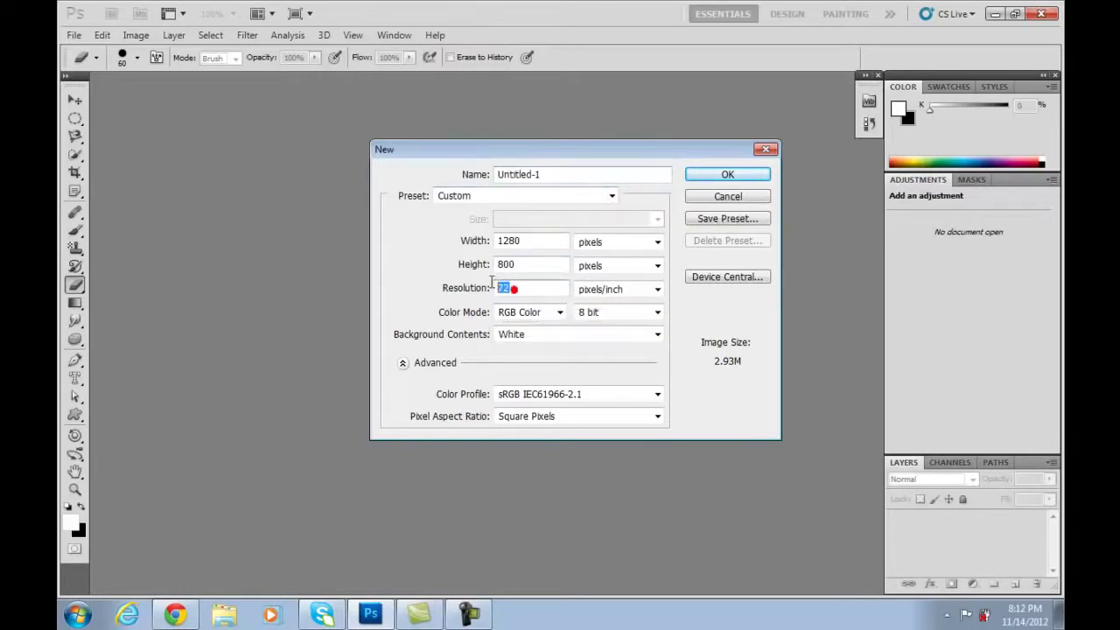
pyautogui.click(528, 291)
pyautogui.moveTo(527, 292); pyautogui.dragTo(488, 282)
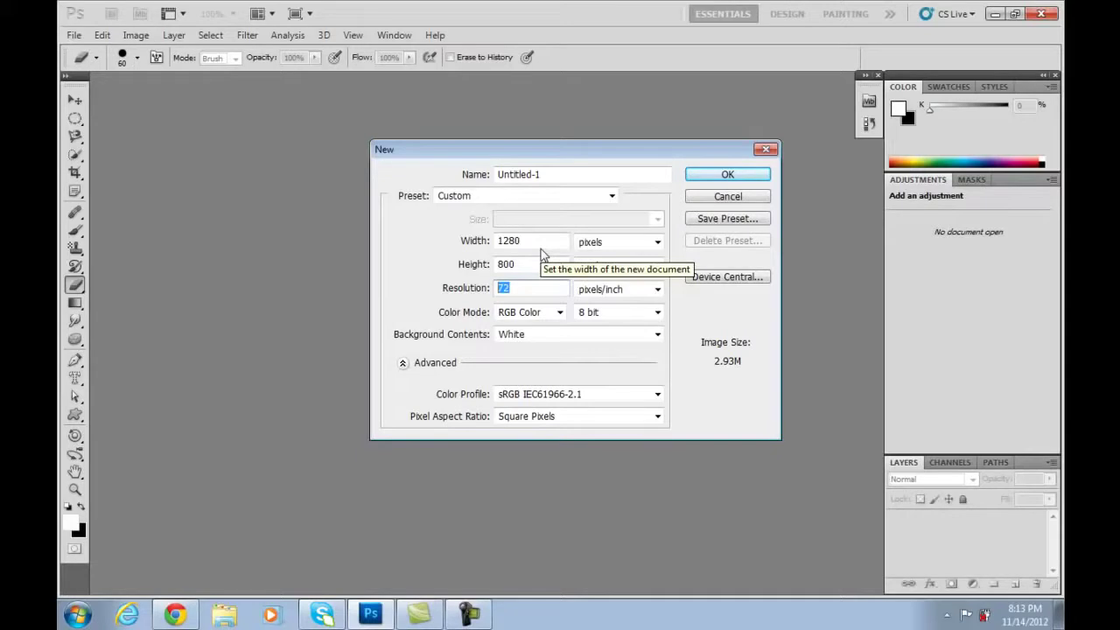
pyautogui.click(603, 195)
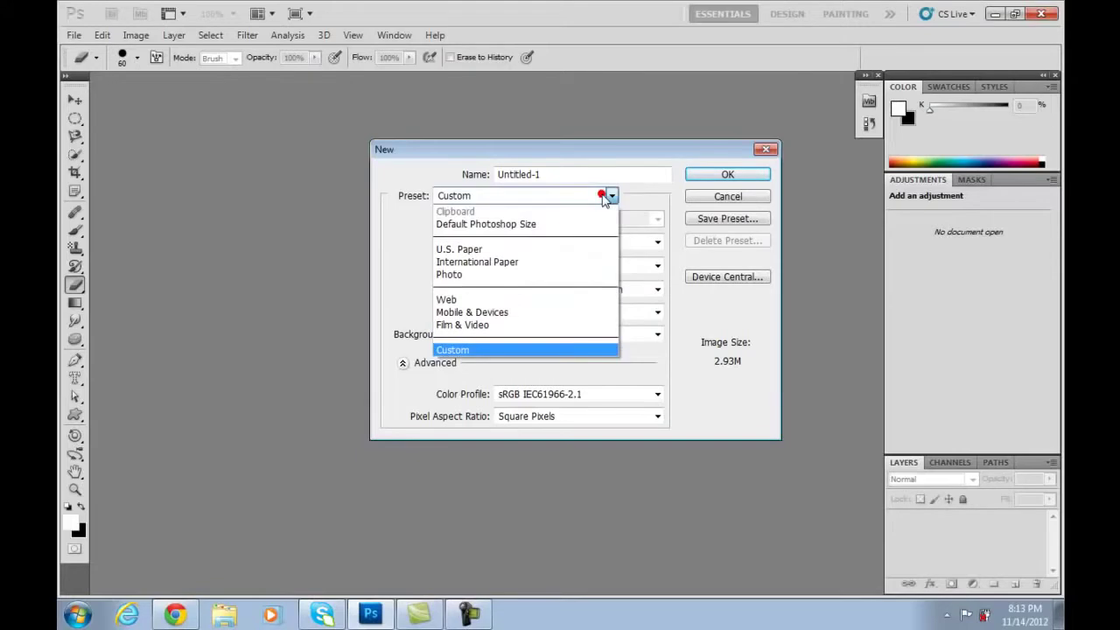
pyautogui.click(517, 300)
pyautogui.click(613, 220)
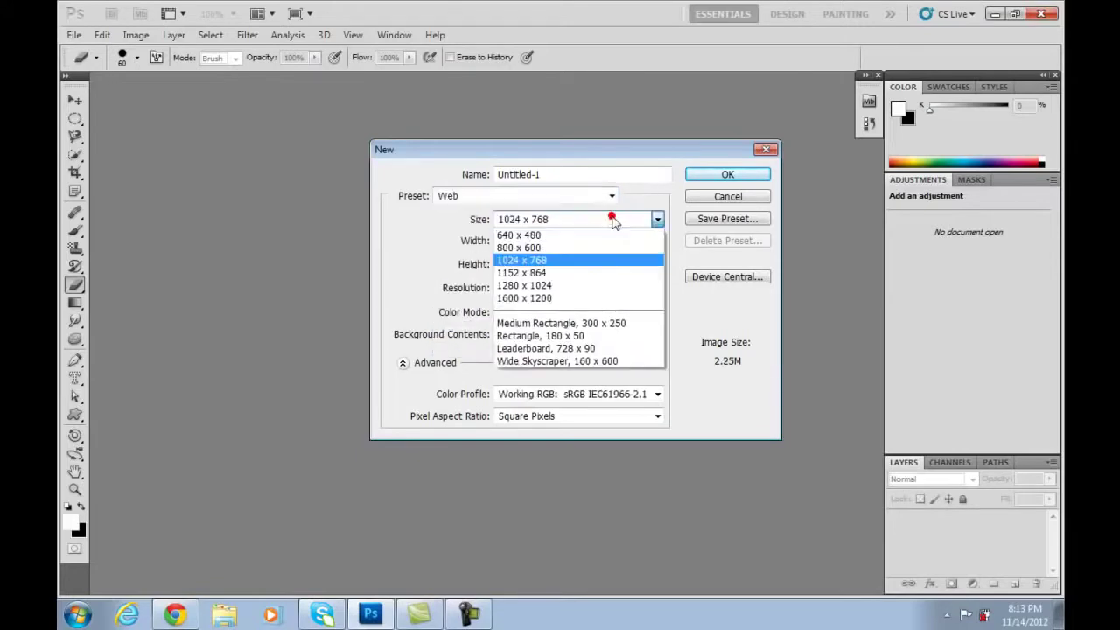
pyautogui.click(607, 221)
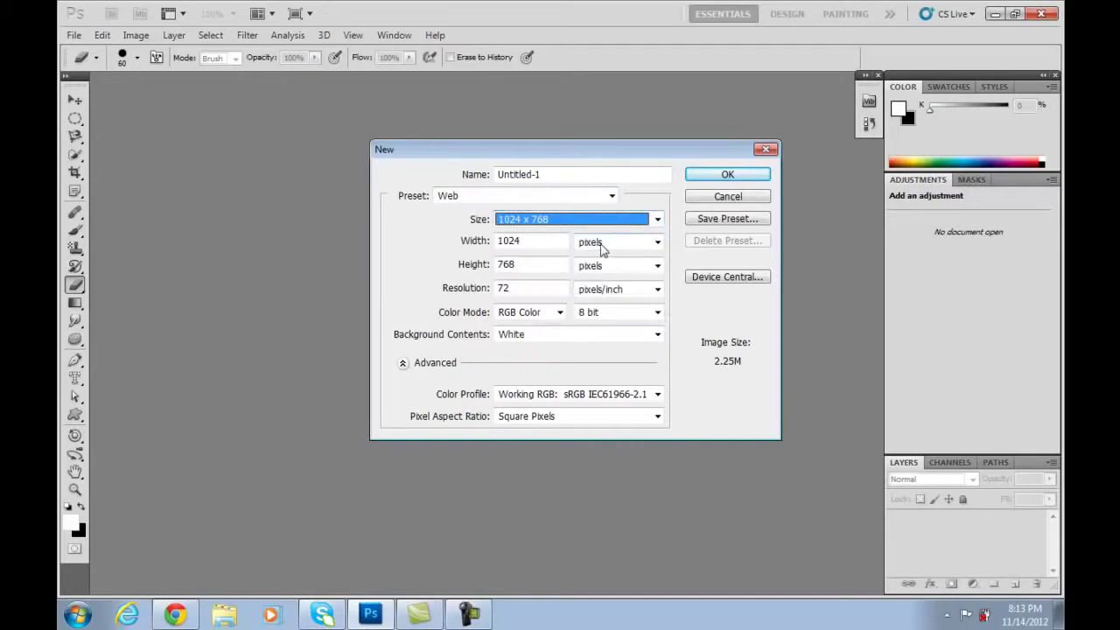
pyautogui.click(600, 244)
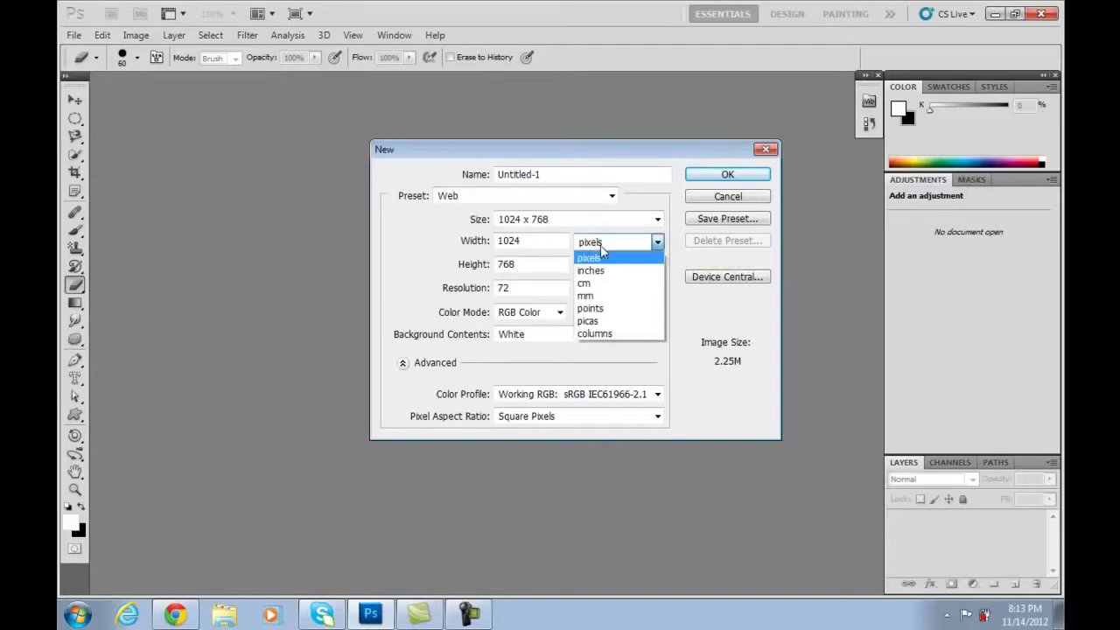
pyautogui.click(607, 246)
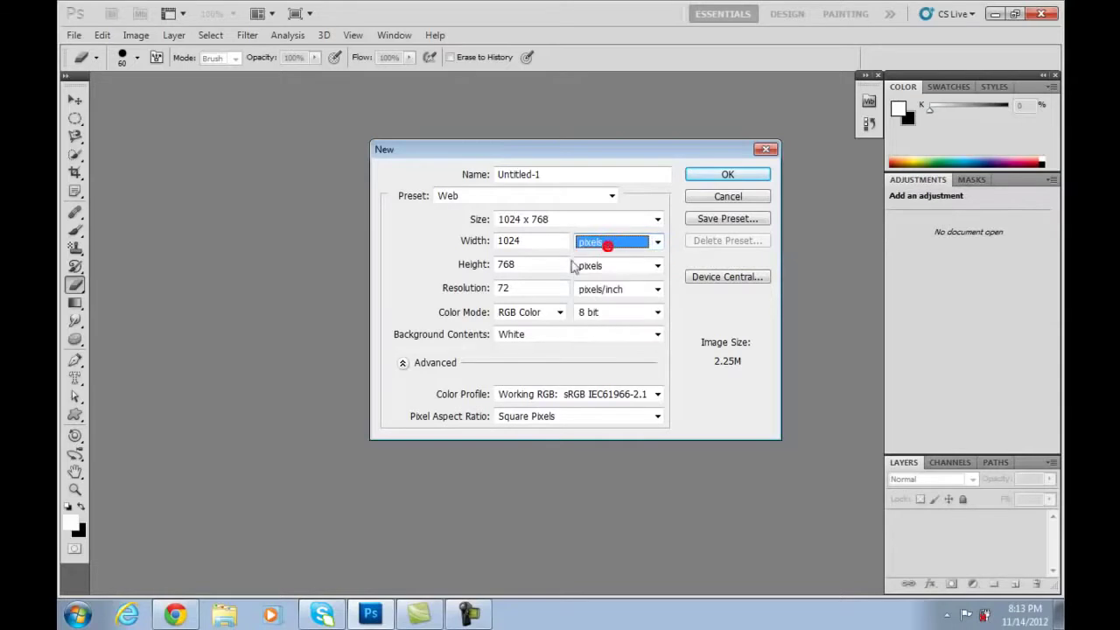
# - Create the document with its resolution kept at 72 pixels/inch
pyautogui.doubleClick(521, 287)
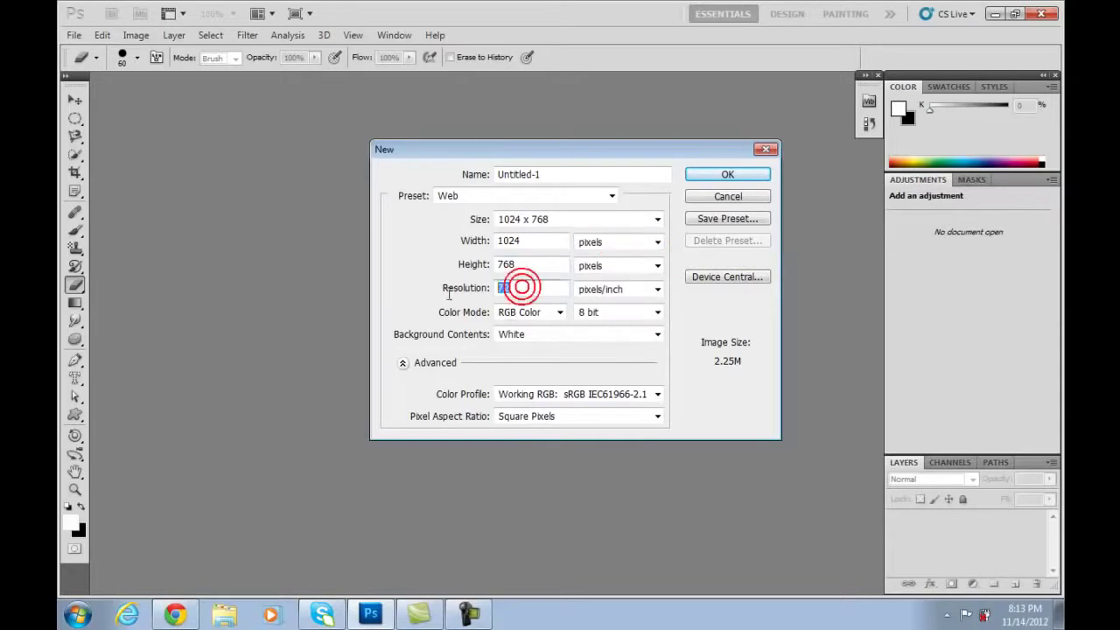
pyautogui.click(522, 285)
pyautogui.moveTo(512, 287); pyautogui.dragTo(488, 276)
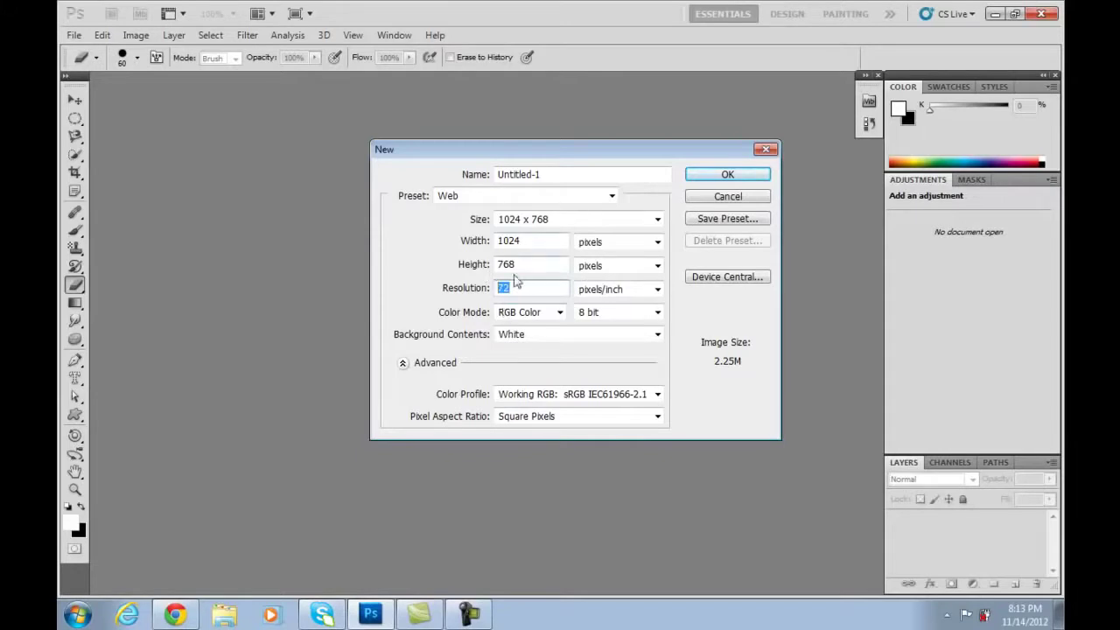
pyautogui.click(516, 287)
pyautogui.moveTo(515, 287); pyautogui.dragTo(495, 288)
pyautogui.click(517, 287)
pyautogui.click(728, 176)
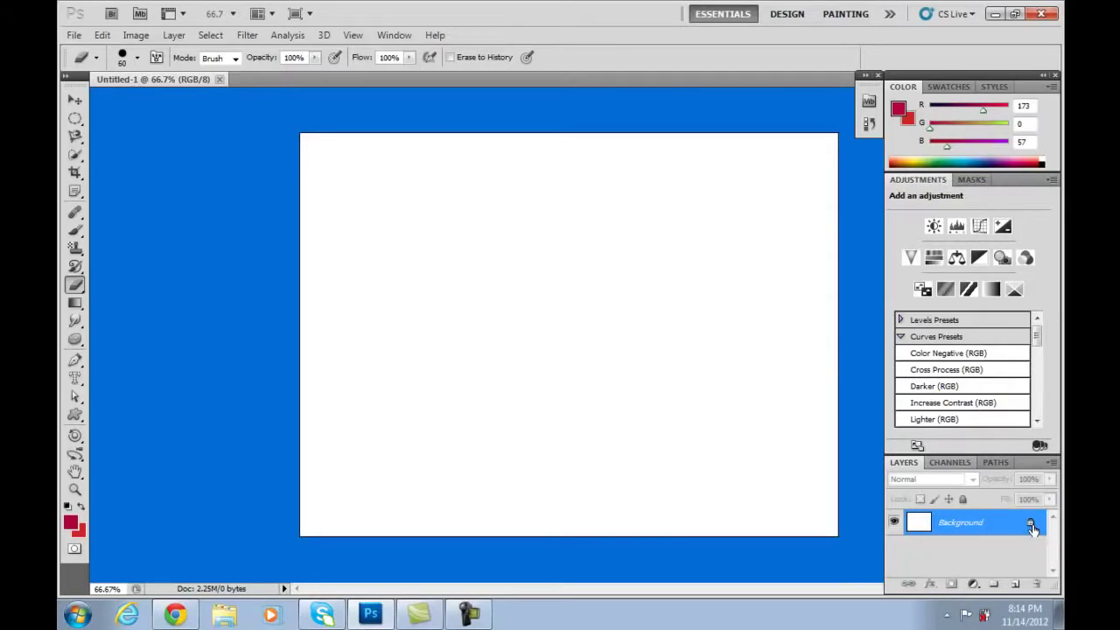
# - Convert the locked Background into a regular layer with the default name and fill it with the crimson foreground color
pyautogui.doubleClick(963, 530)
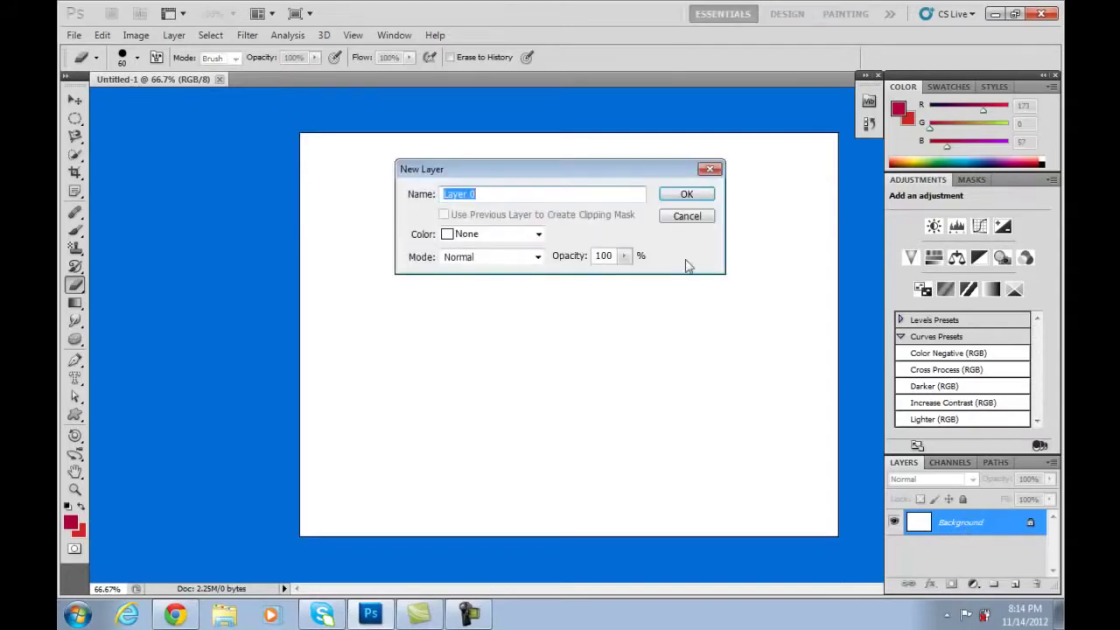
pyautogui.click(484, 194)
pyautogui.moveTo(483, 194); pyautogui.dragTo(445, 199)
pyautogui.click(687, 194)
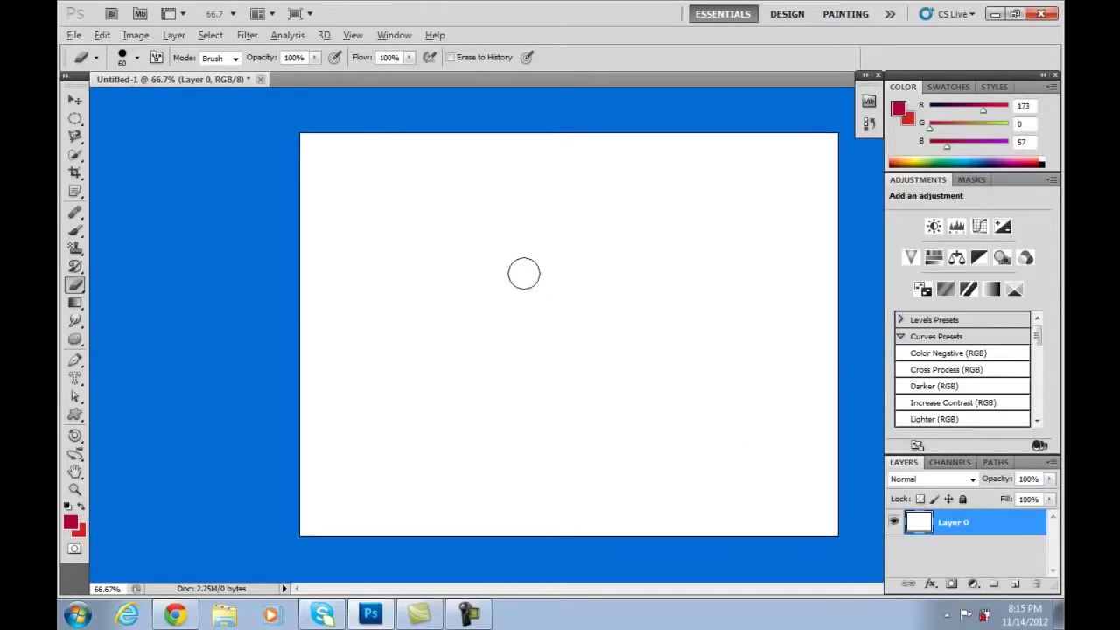
pyautogui.hotkey('alt', 'BackSpace')
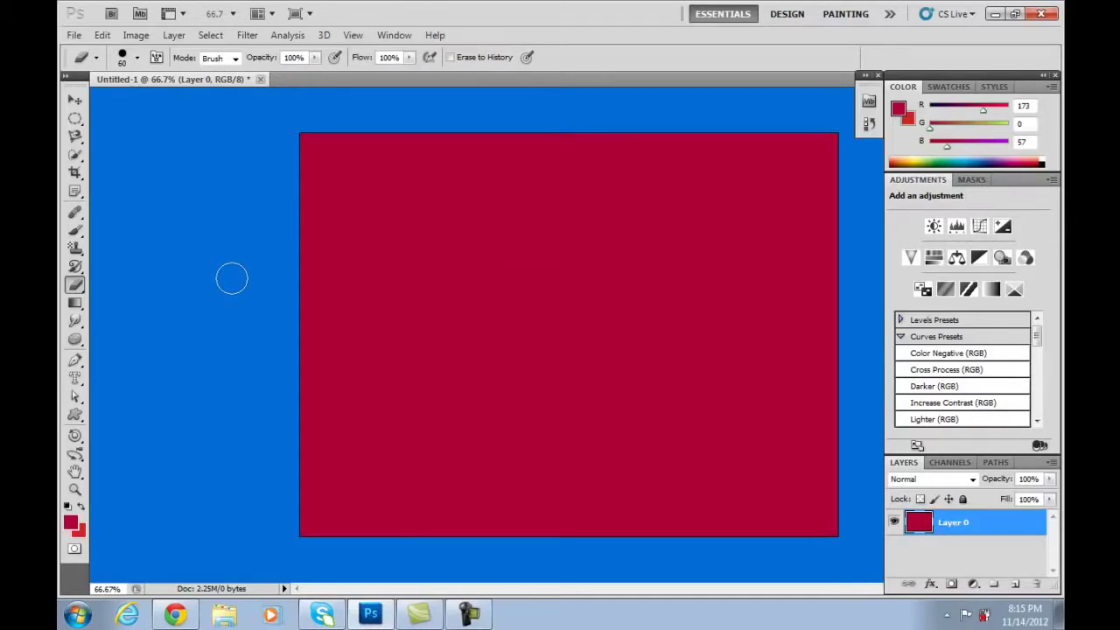
# - Draw a large circular selection with the Elliptical Marquee tool in the upper-left half of the canvas
pyautogui.click(75, 118)
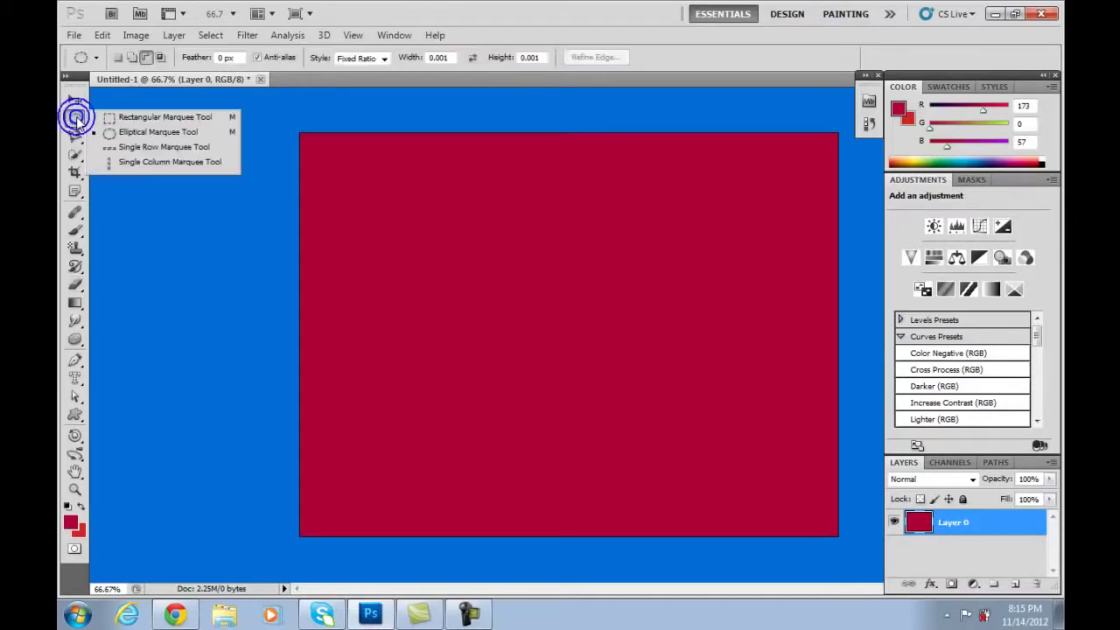
pyautogui.click(131, 133)
pyautogui.moveTo(365, 204); pyautogui.dragTo(401, 241)
pyautogui.moveTo(614, 302); pyautogui.dragTo(820, 412)
pyautogui.click(816, 408)
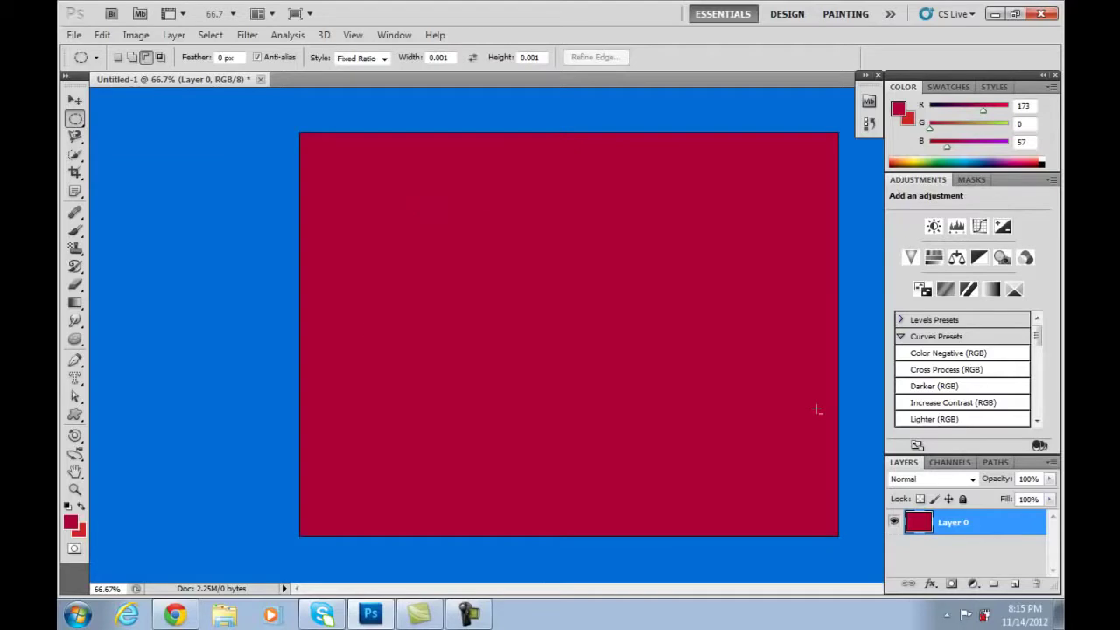
pyautogui.hotkey('ctrl', 'z')
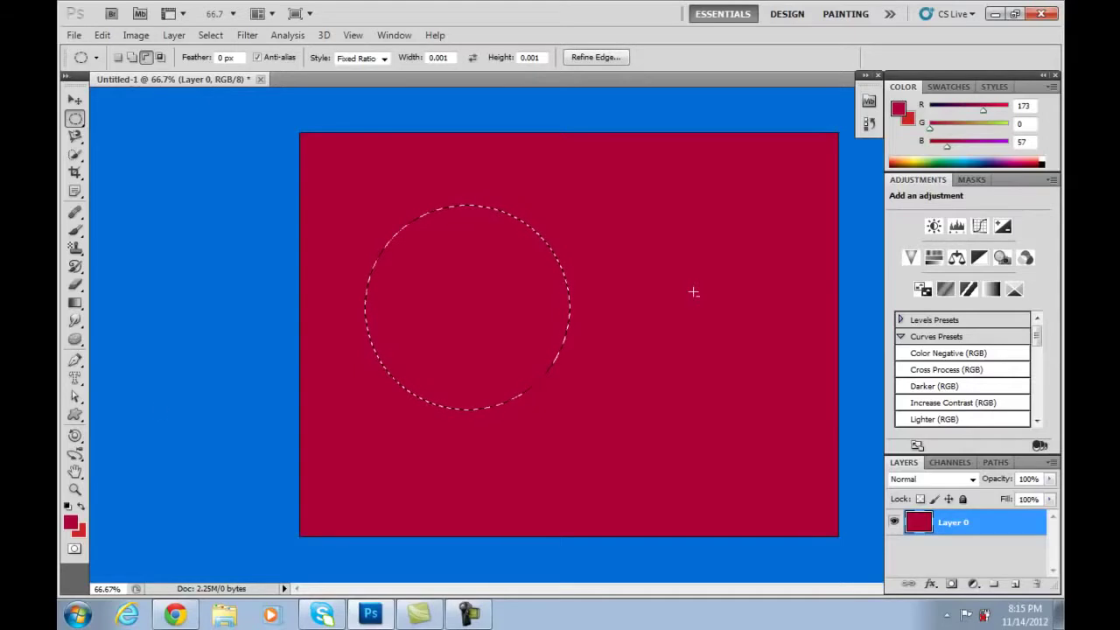
# - Set the foreground color to bright green 00ff00
pyautogui.click(71, 521)
pyautogui.click(658, 423)
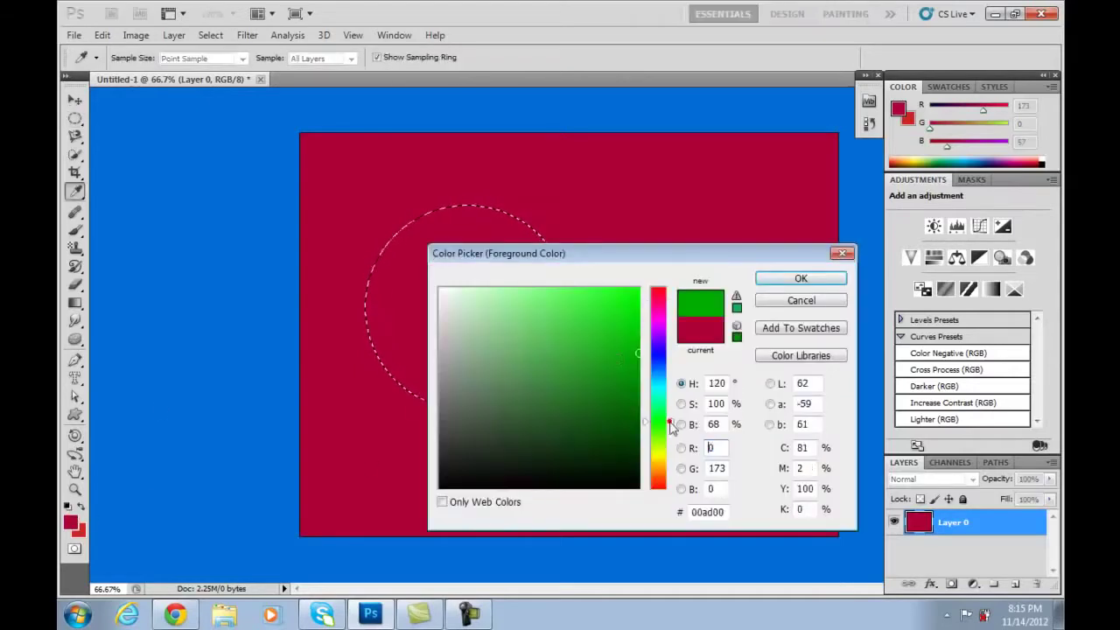
pyautogui.click(626, 299)
pyautogui.moveTo(615, 344); pyautogui.dragTo(610, 265)
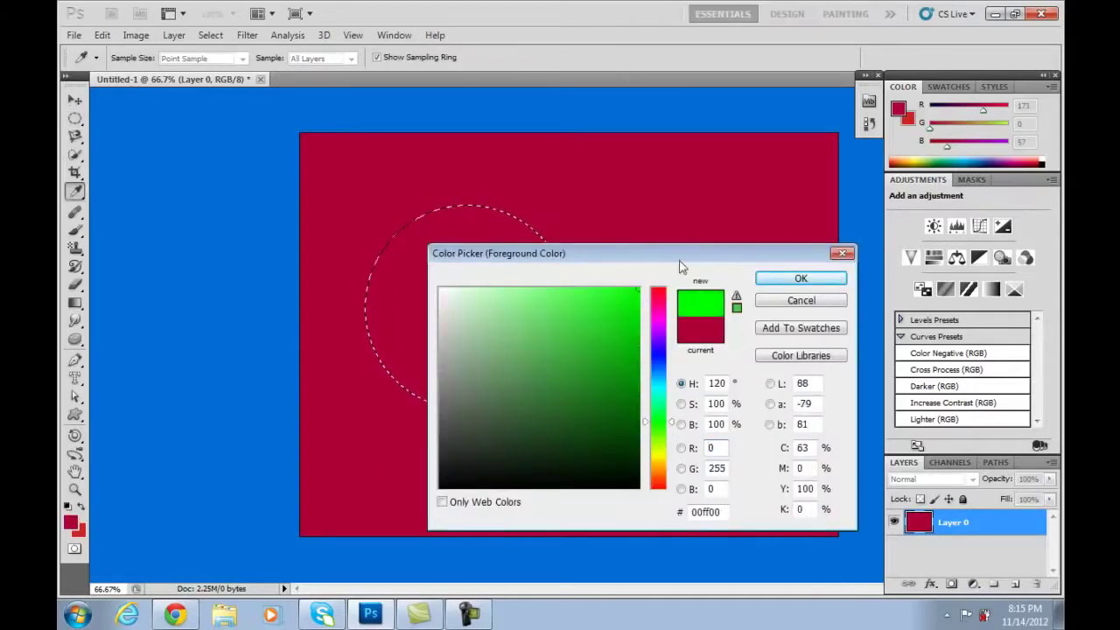
pyautogui.click(798, 278)
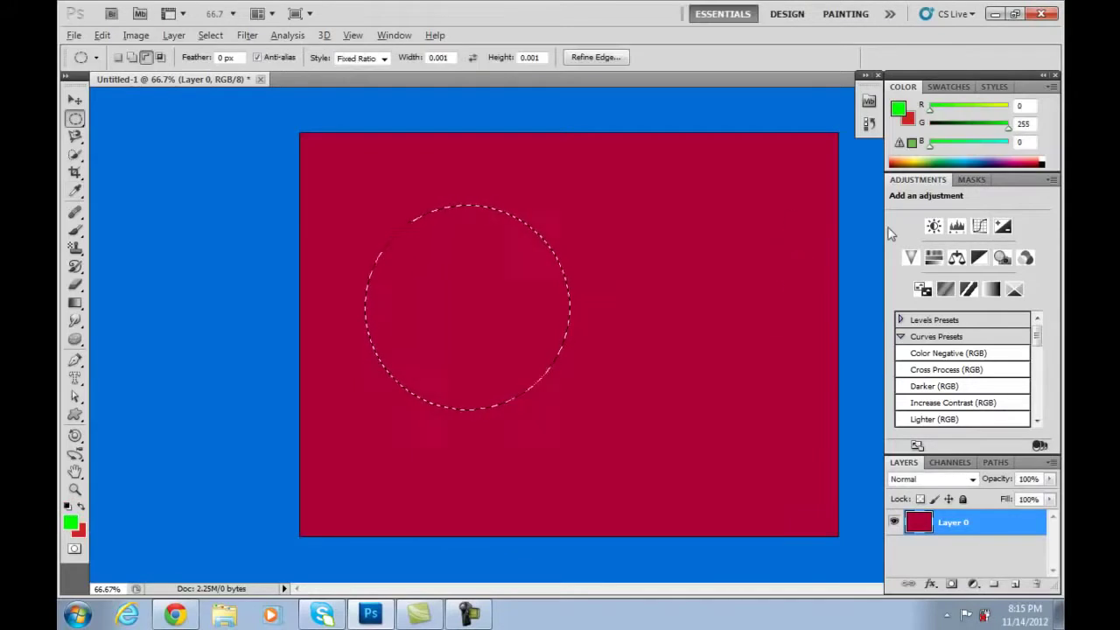
# - Fill the circular selection on Layer 0 with green, deselect it, and try to move the circle
pyautogui.hotkey('alt', 'BackSpace')
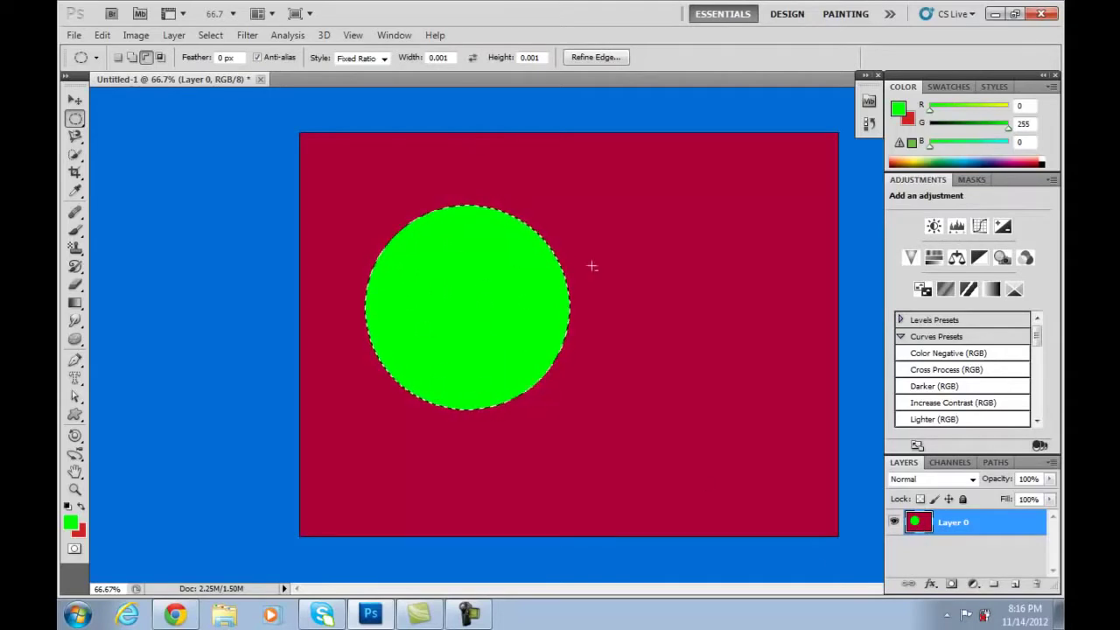
pyautogui.hotkey('ctrl', 'd')
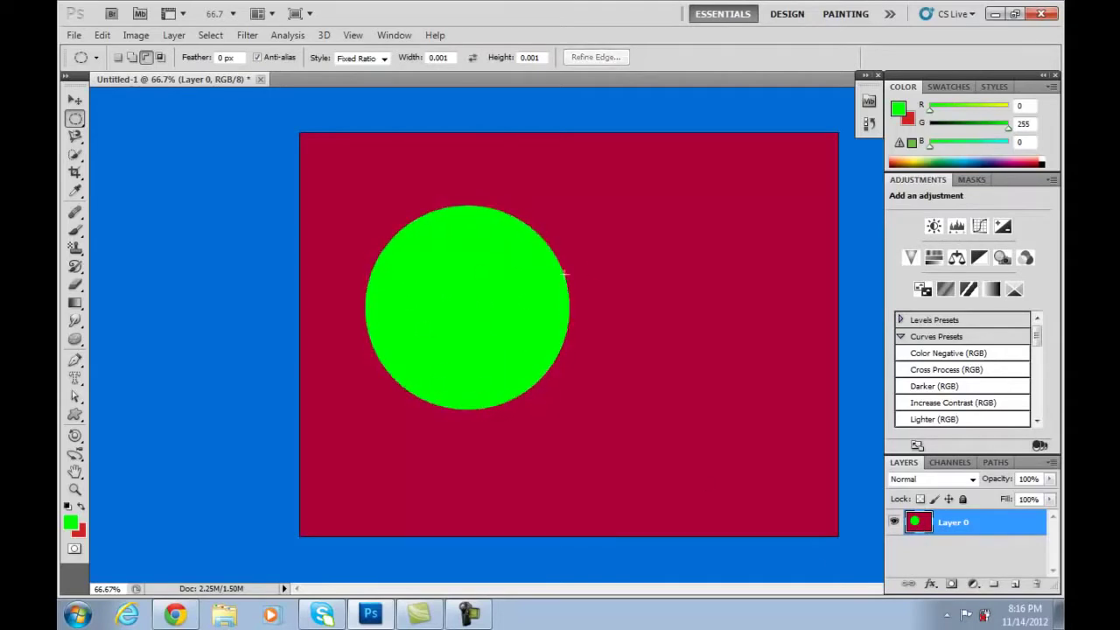
pyautogui.click(75, 99)
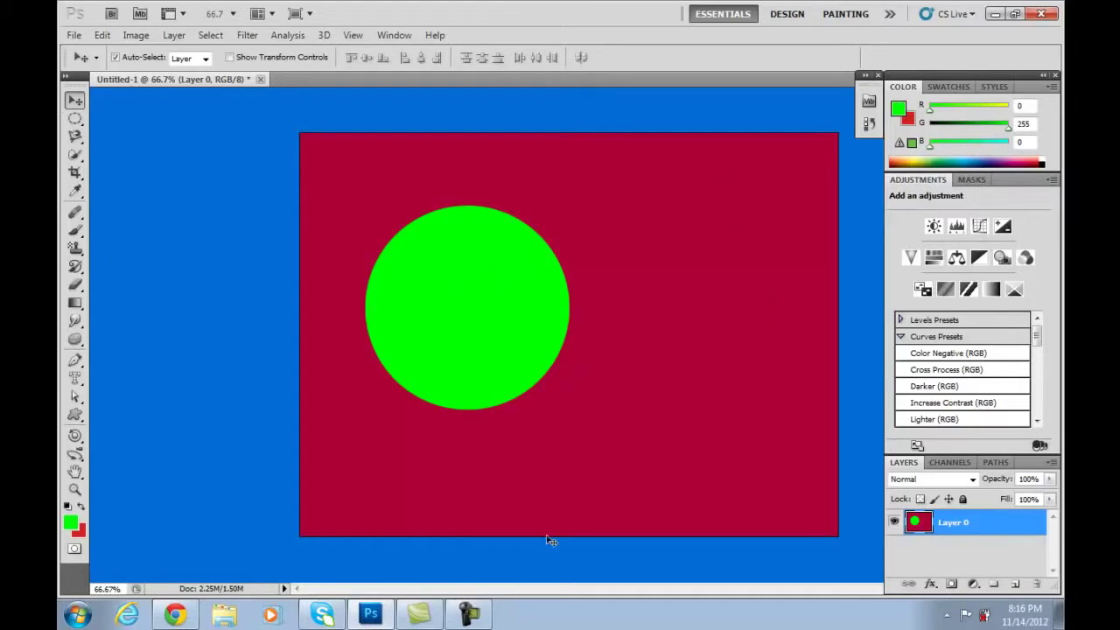
pyautogui.moveTo(505, 295); pyautogui.dragTo(416, 304)
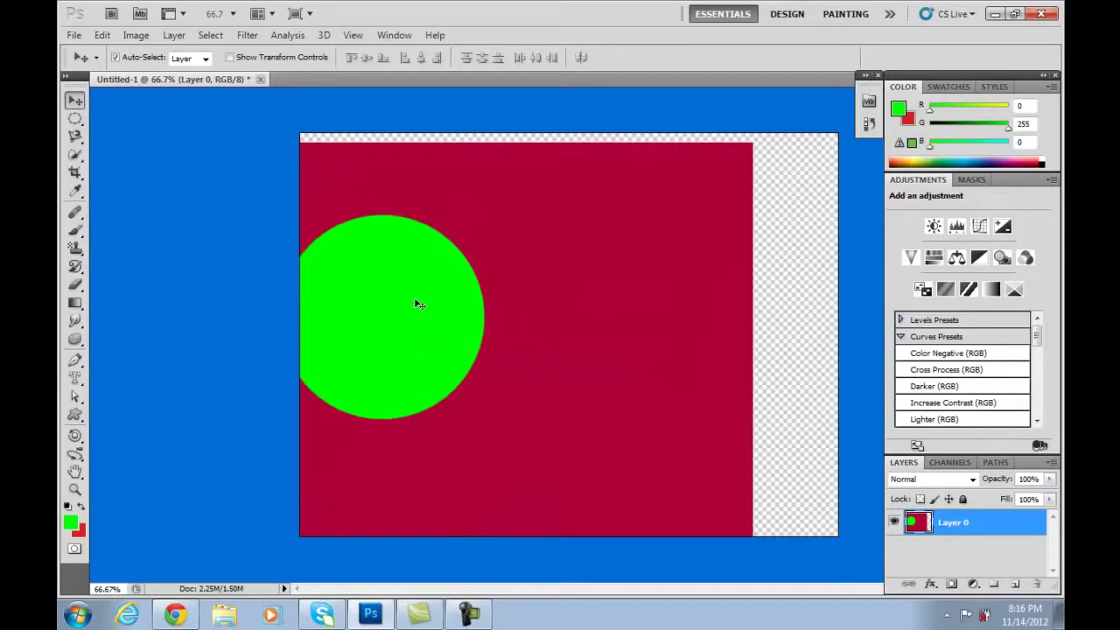
# - Undo the move, the deselection and the green fill to get the circular selection back
pyautogui.hotkey('ctrl', 'z')
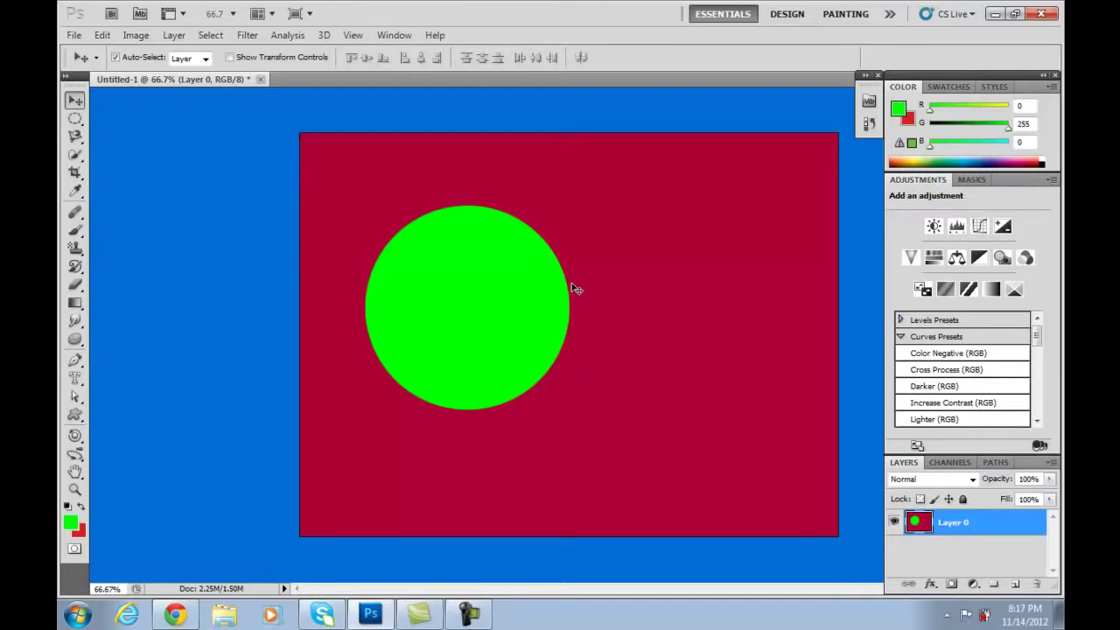
pyautogui.hotkey('ctrl', 'alt', 'z')
pyautogui.hotkey('ctrl', 'alt', 'z')
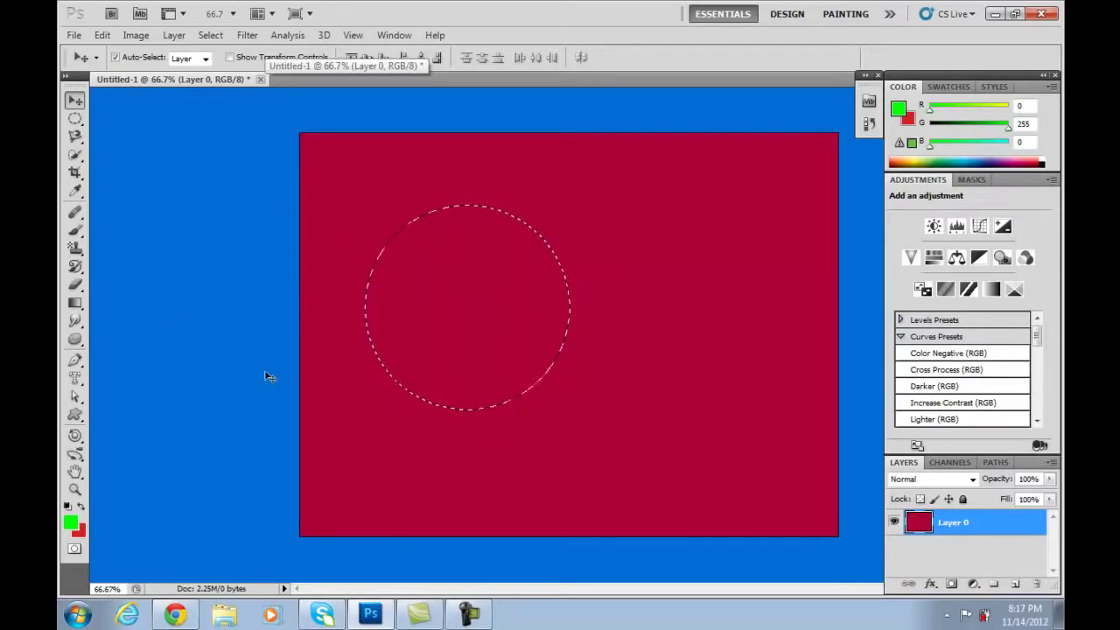
# - Add a new layer above Layer 0, fill the circular selection on it with green, and deselect
pyautogui.click(1016, 584)
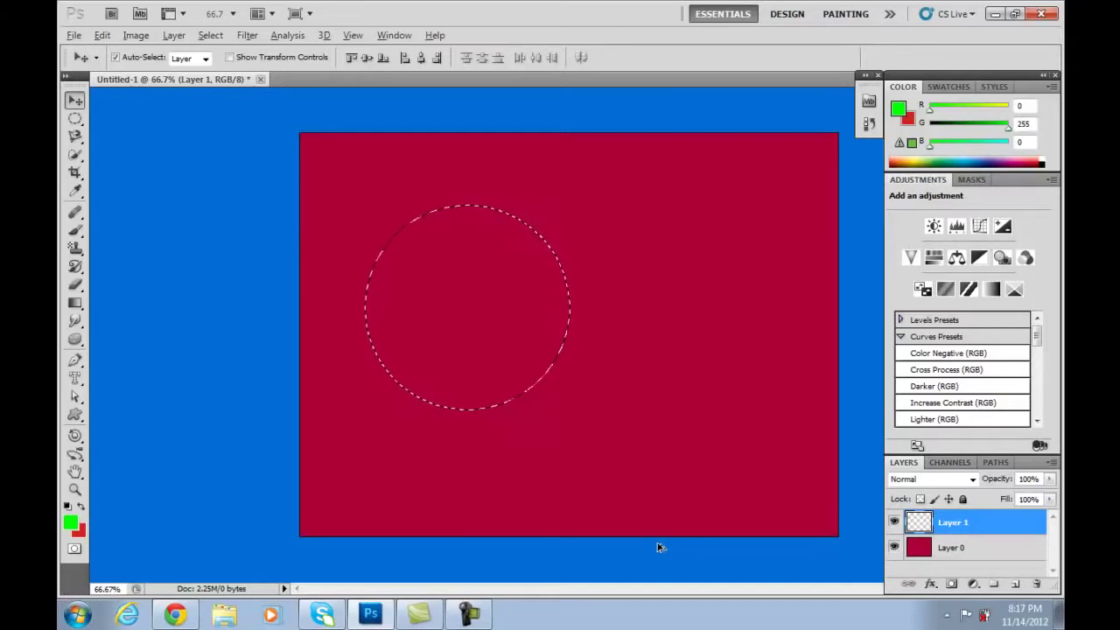
pyautogui.hotkey('alt', 'BackSpace')
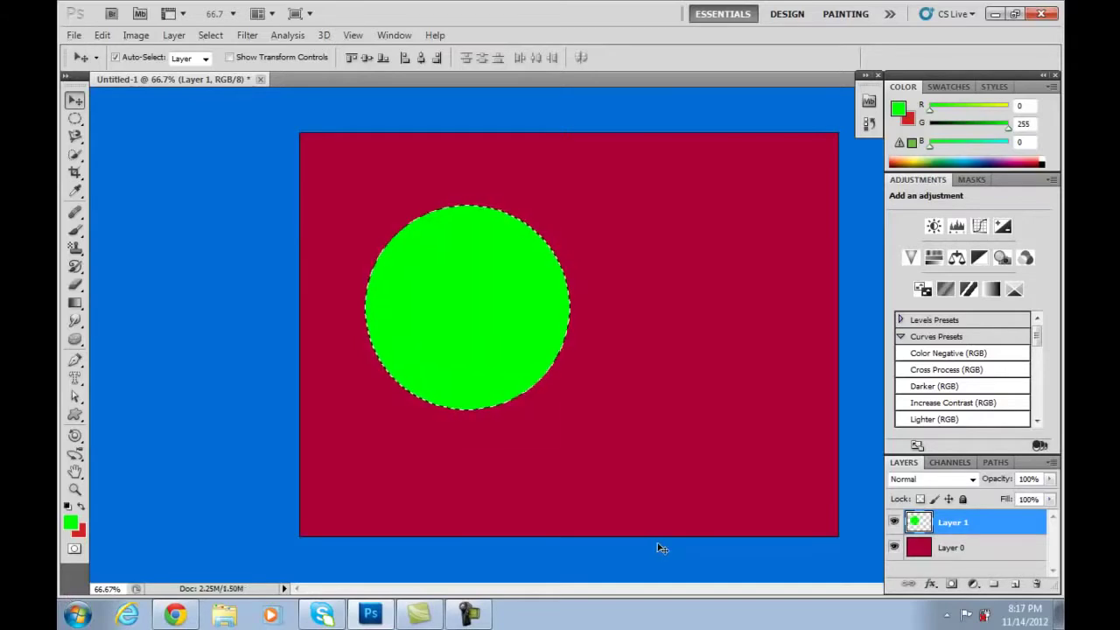
pyautogui.hotkey('ctrl', 'd')
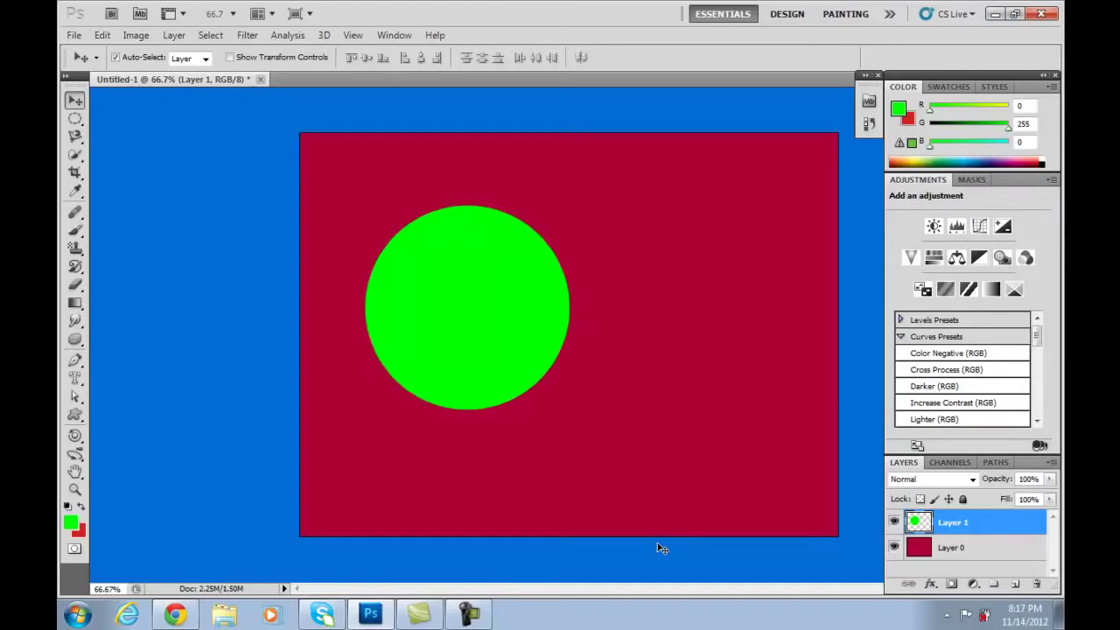
# - Move the green circle around over the crimson background and leave it in the canvas's upper-left area
pyautogui.click(75, 101)
pyautogui.moveTo(466, 286); pyautogui.dragTo(468, 320)
pyautogui.moveTo(460, 263); pyautogui.dragTo(560, 335)
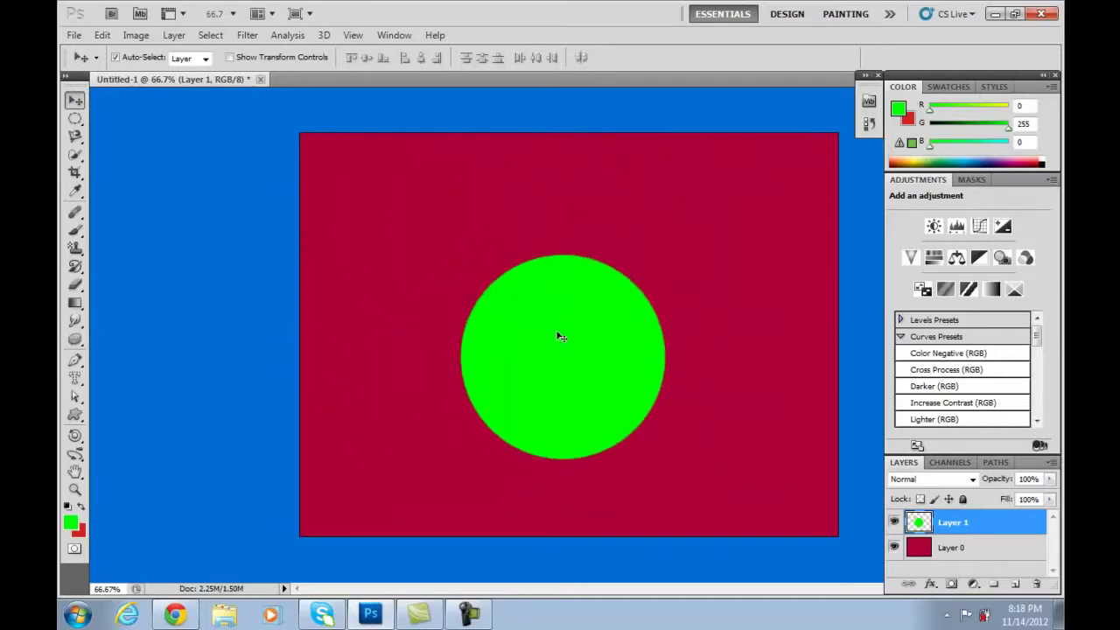
pyautogui.click(724, 276)
pyautogui.click(560, 333)
pyautogui.moveTo(572, 324); pyautogui.dragTo(440, 234)
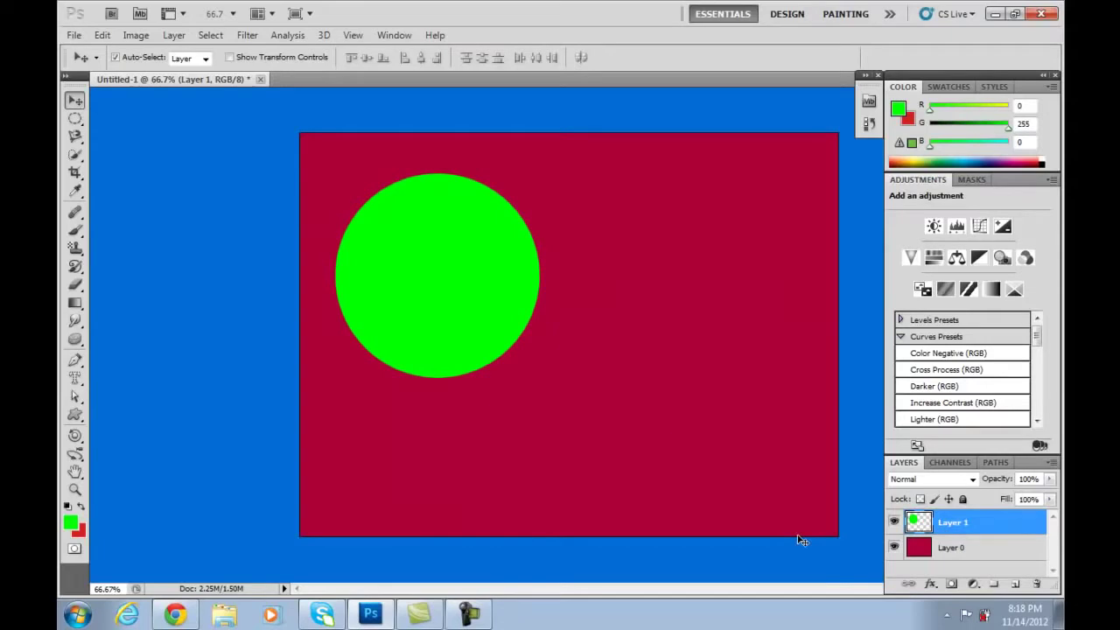
# - Scale the green circle on Layer 1 proportionally about its centre to roughly half its size and move it near the canvas's left edge
pyautogui.hotkey('ctrl', 't')
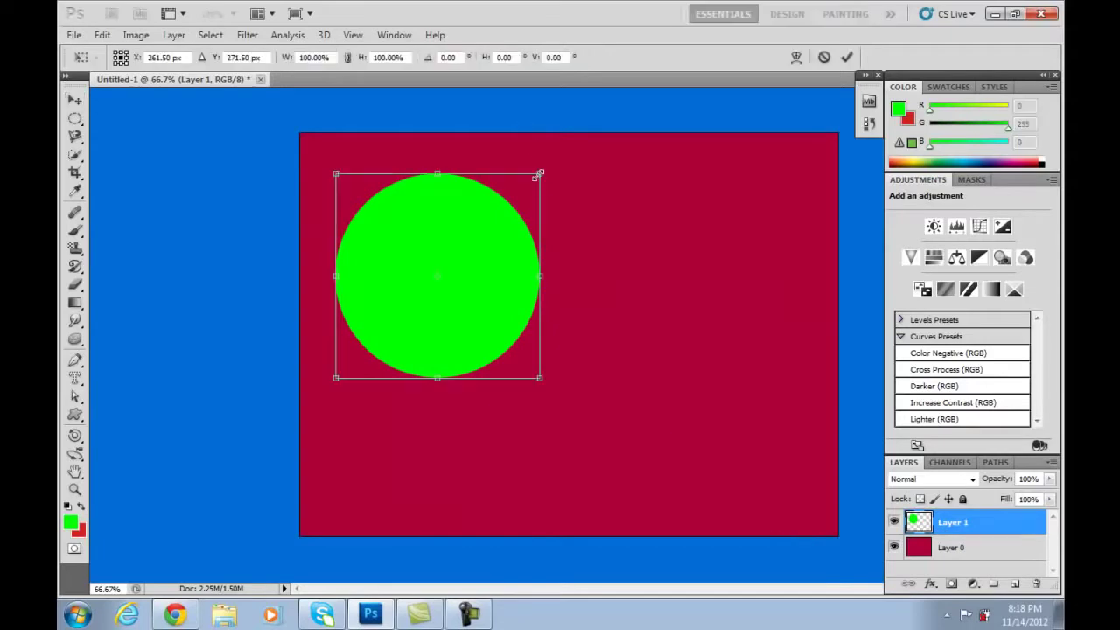
pyautogui.moveTo(540, 174); pyautogui.dragTo(501, 232)
pyautogui.press('Return')
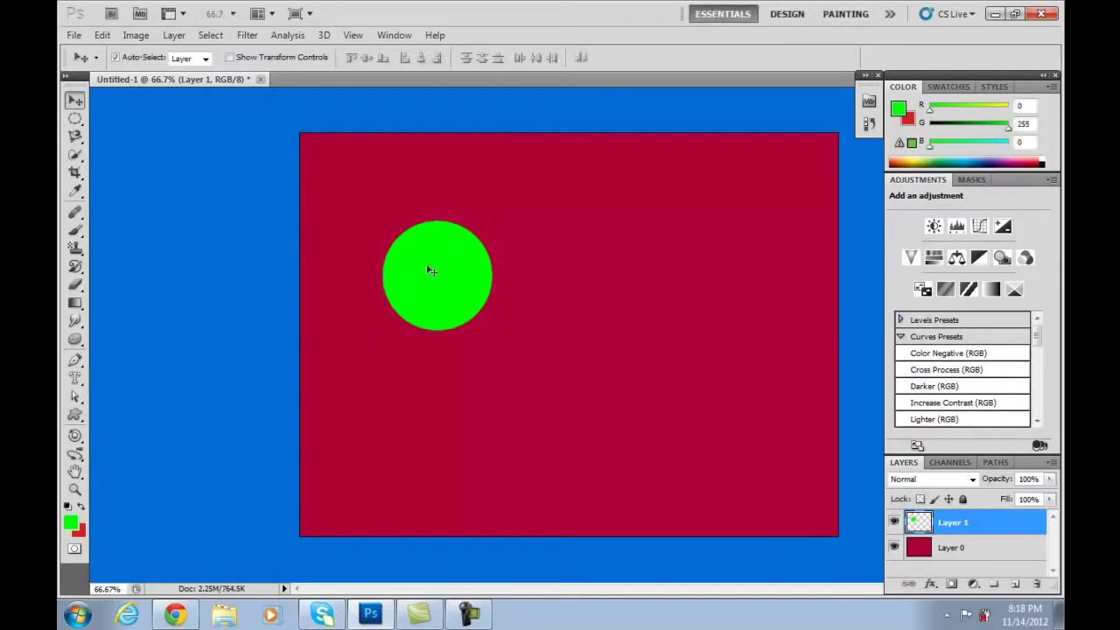
pyautogui.moveTo(410, 265); pyautogui.dragTo(364, 325)
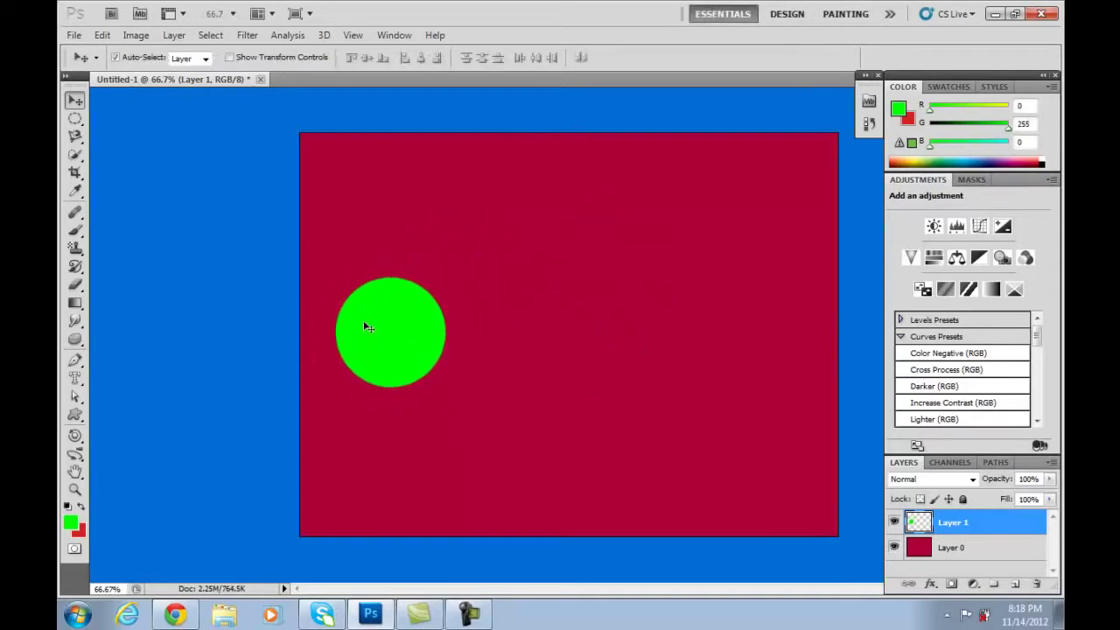
# - Duplicate the green circle twice with the Move tool, lining the two copies up to its right in an evenly spaced horizontal row
pyautogui.click(76, 120)
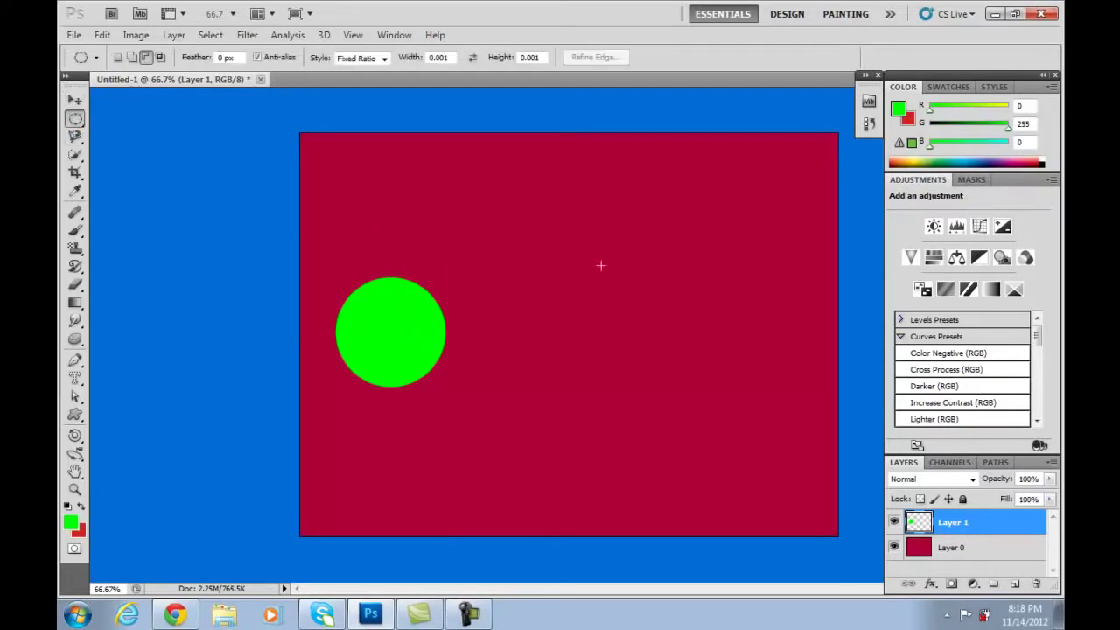
pyautogui.click(75, 100)
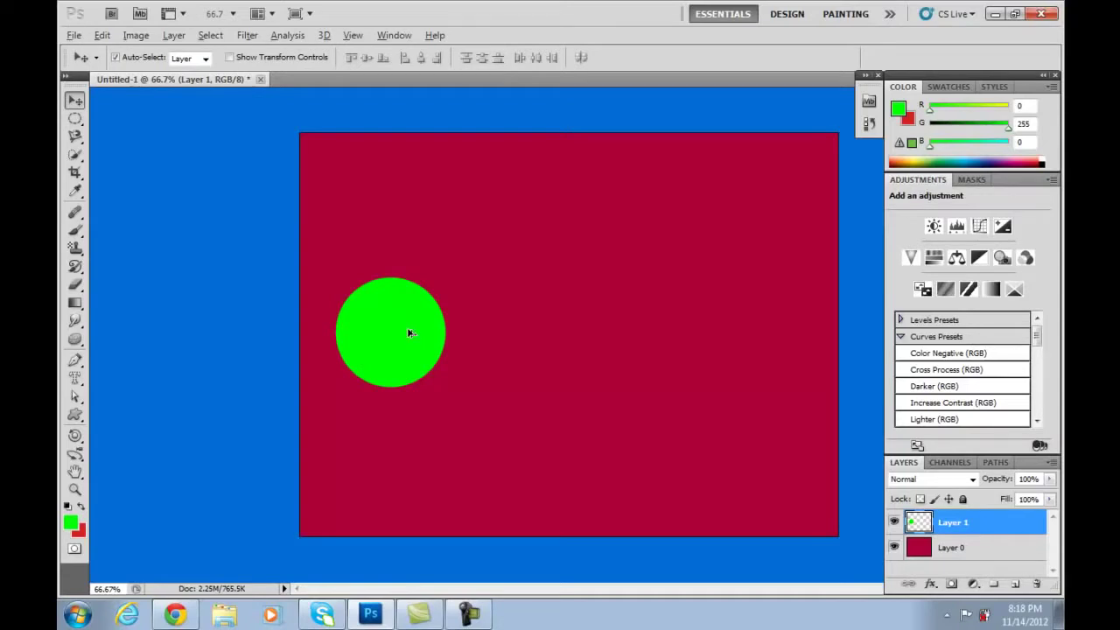
pyautogui.moveTo(411, 332); pyautogui.dragTo(531, 360)
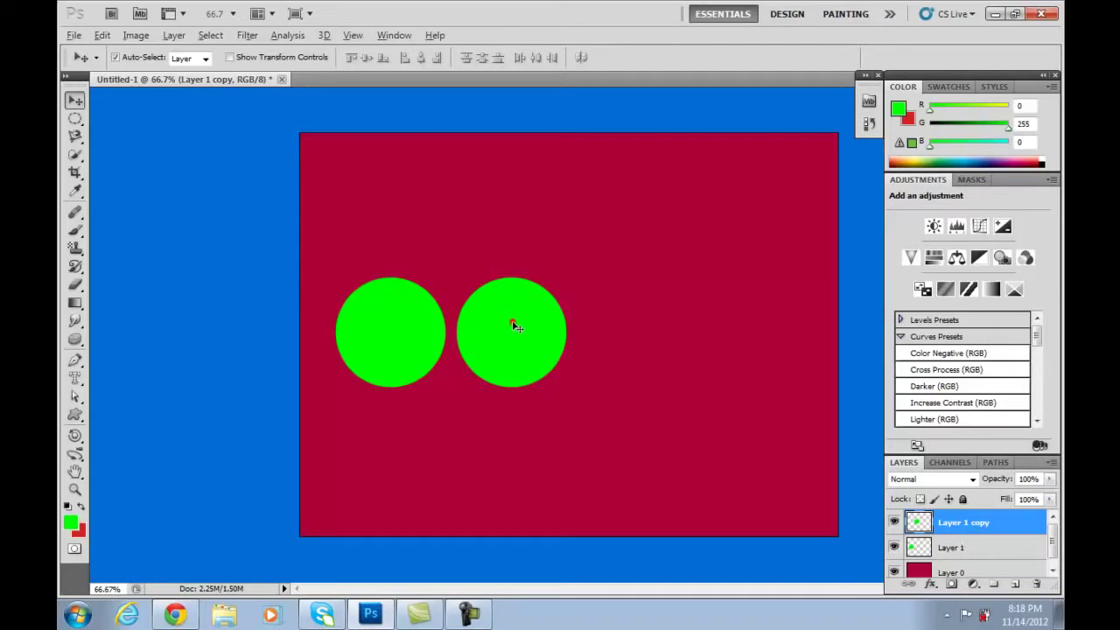
pyautogui.moveTo(536, 331); pyautogui.dragTo(655, 338)
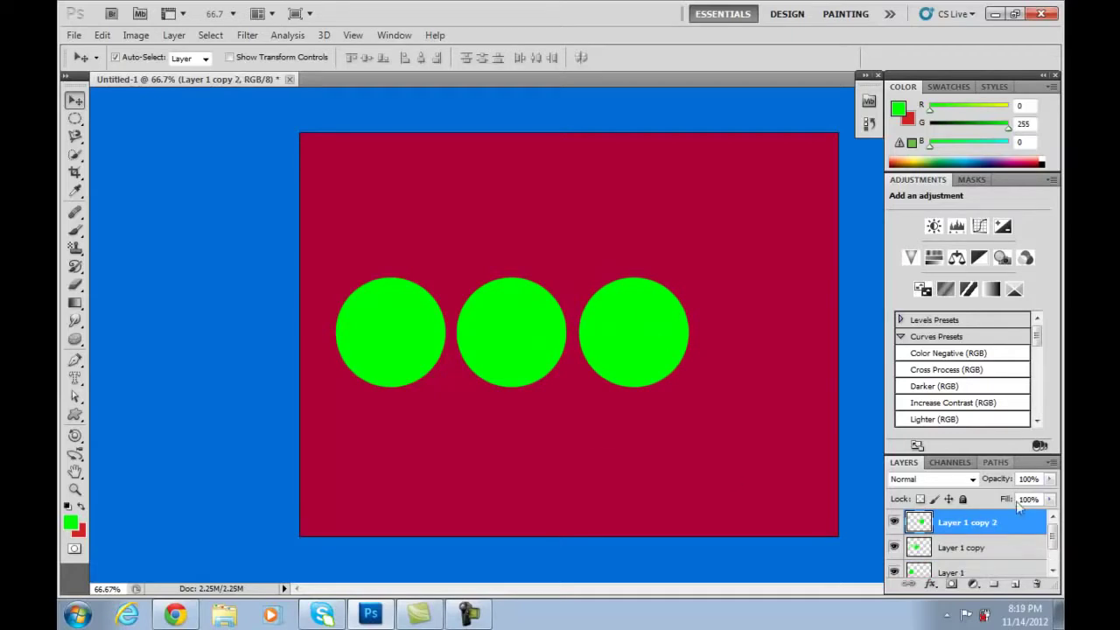
pyautogui.moveTo(1053, 535)
pyautogui.mouseDown()
pyautogui.moveTo(1054, 550)
pyautogui.moveTo(1053, 524)
pyautogui.mouseUp()
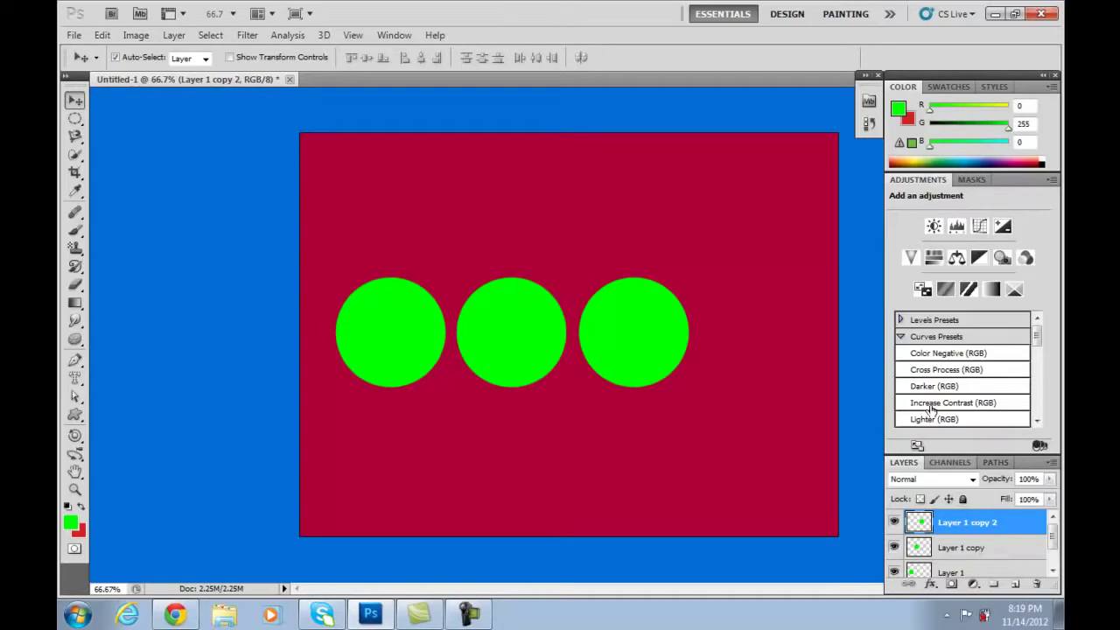
# - Examine the Red, Green and Blue channels one by one and the RGB composite, and check the document's paths before returning to the layers
pyautogui.click(950, 461)
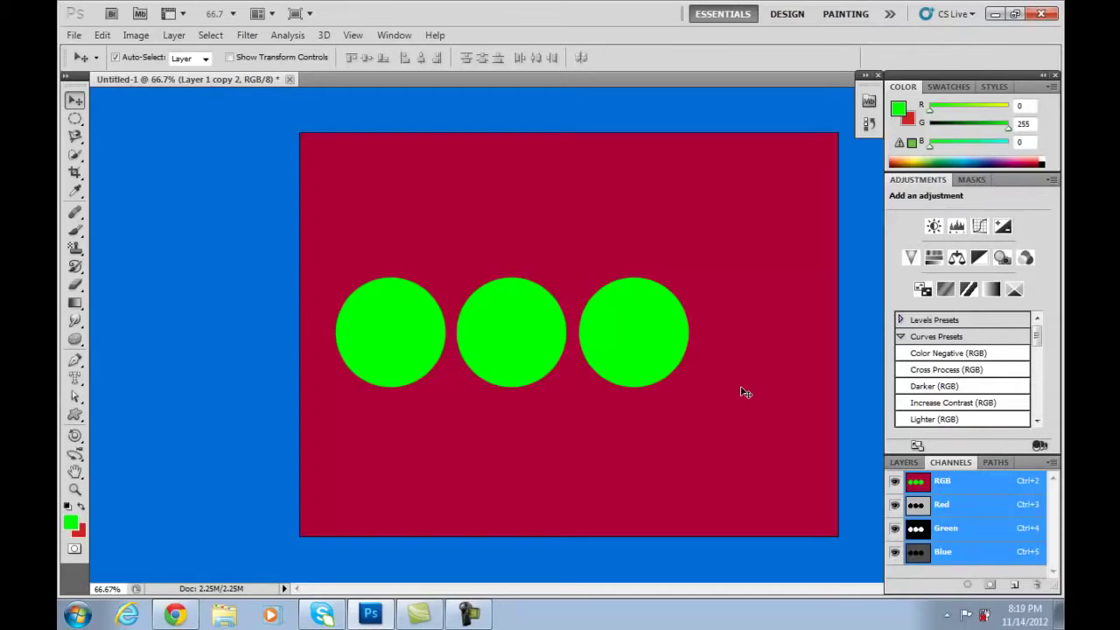
pyautogui.click(922, 506)
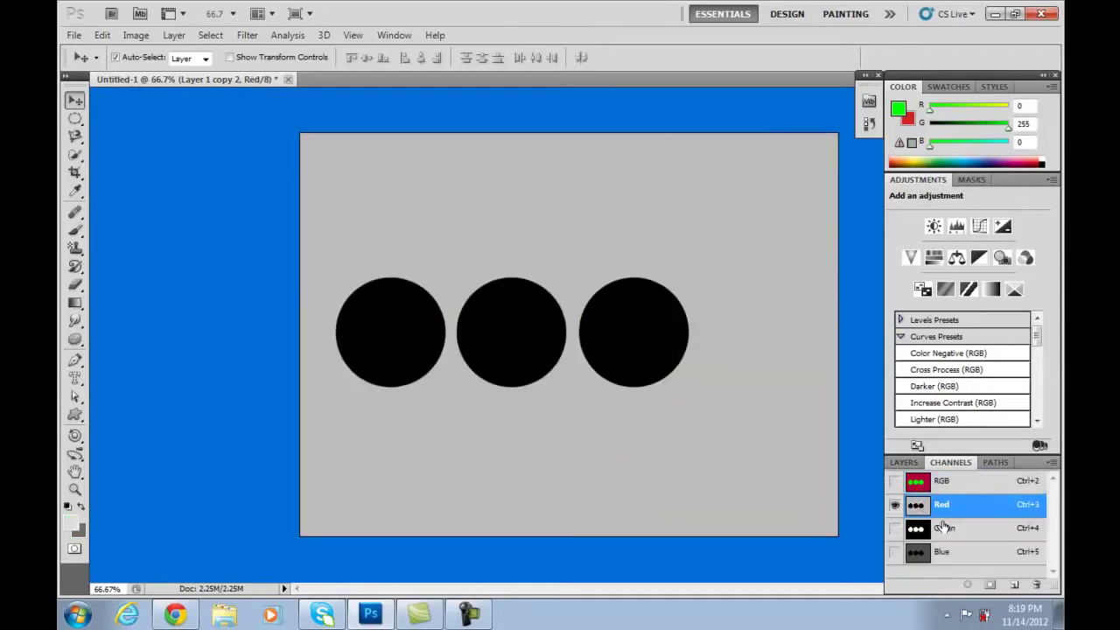
pyautogui.click(943, 525)
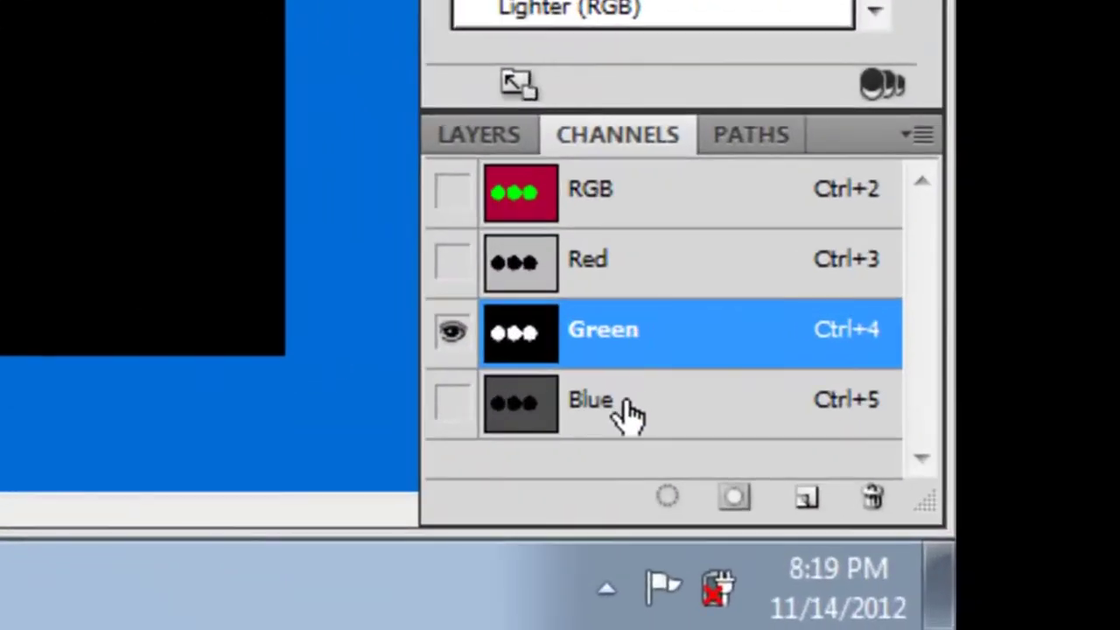
pyautogui.click(626, 411)
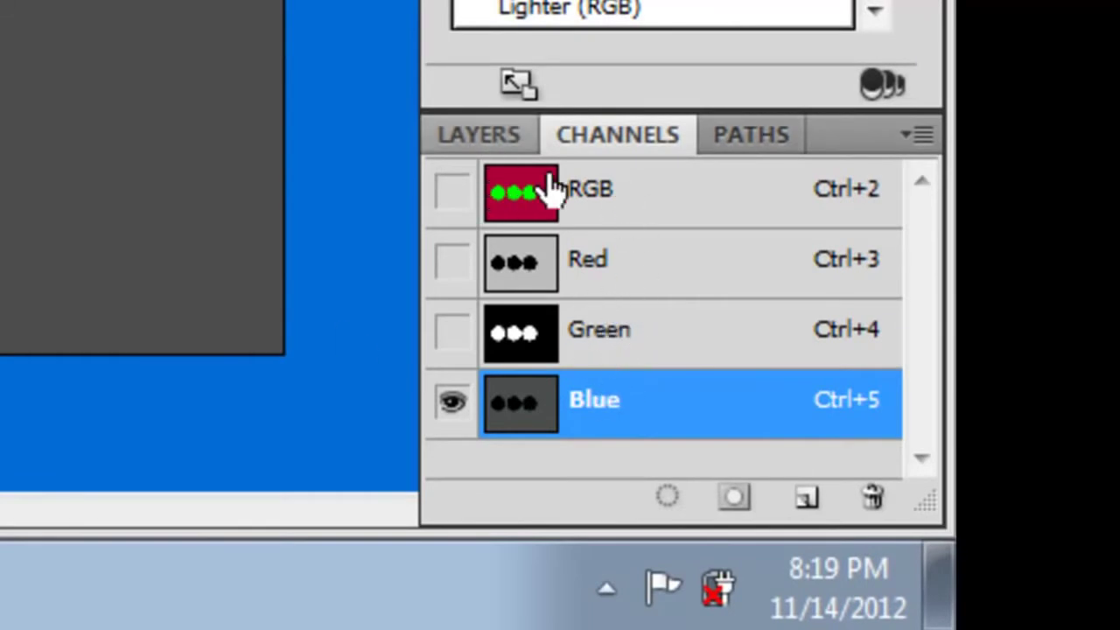
pyautogui.click(588, 196)
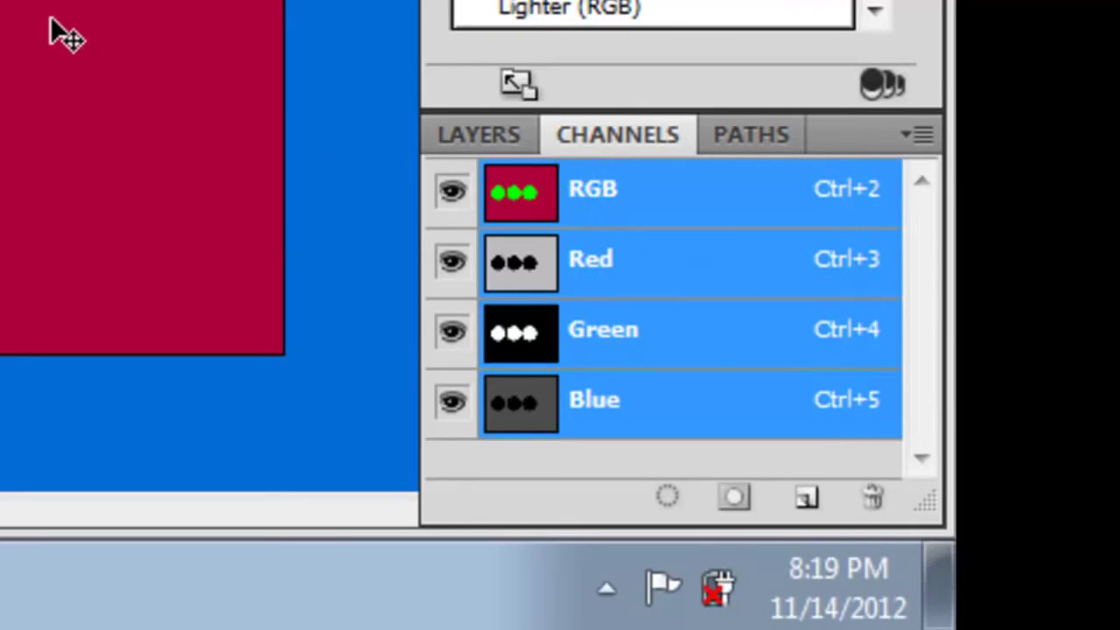
pyautogui.click(770, 137)
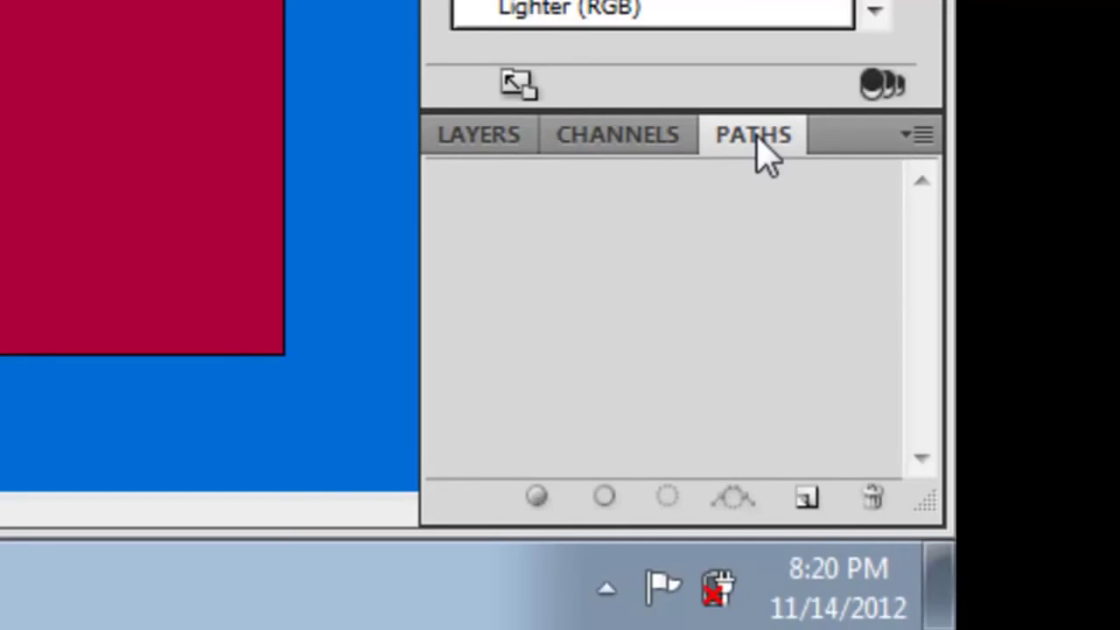
pyautogui.click(496, 128)
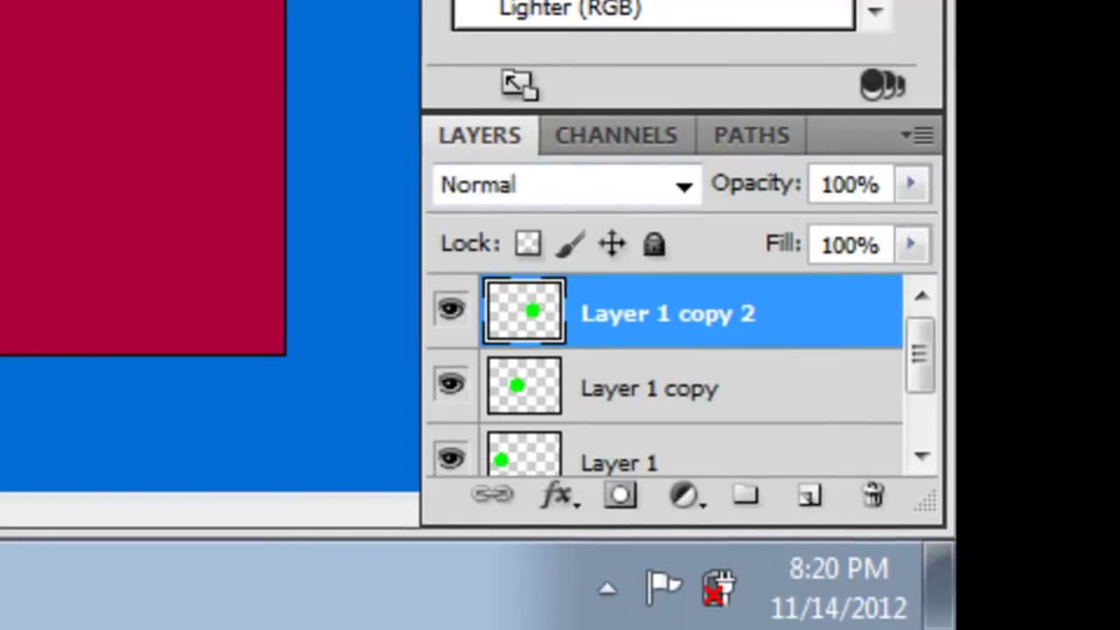